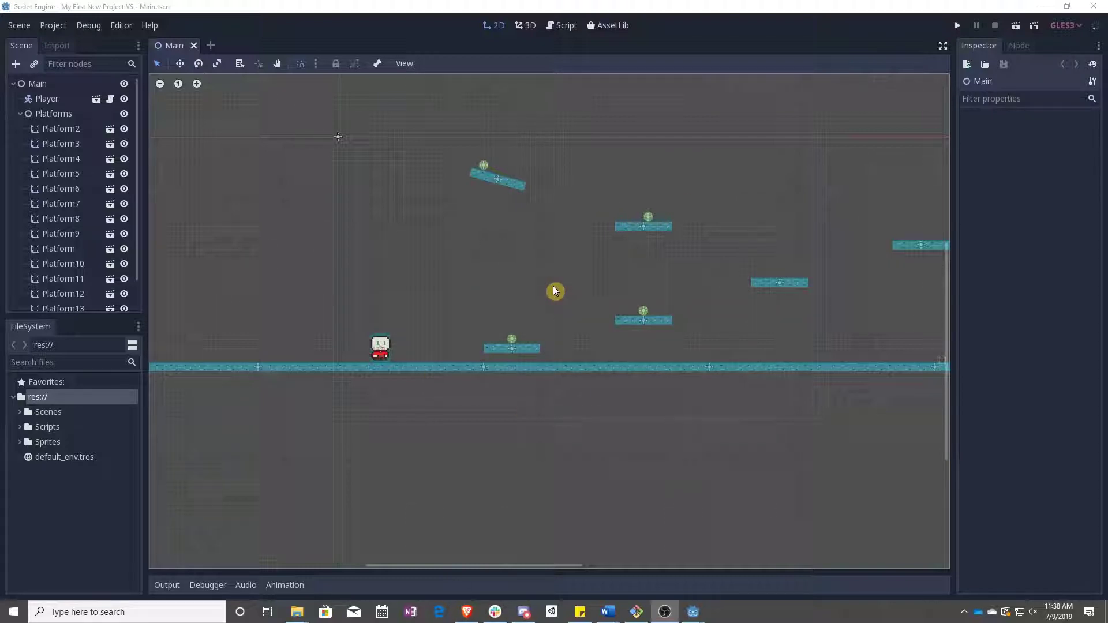
Collapse the Platforms node in the scene tree and expand the project's Sprites folder.
{"action": "middle_click_drag", "start_coordinate": [672, 292], "coordinate": [554, 306]}
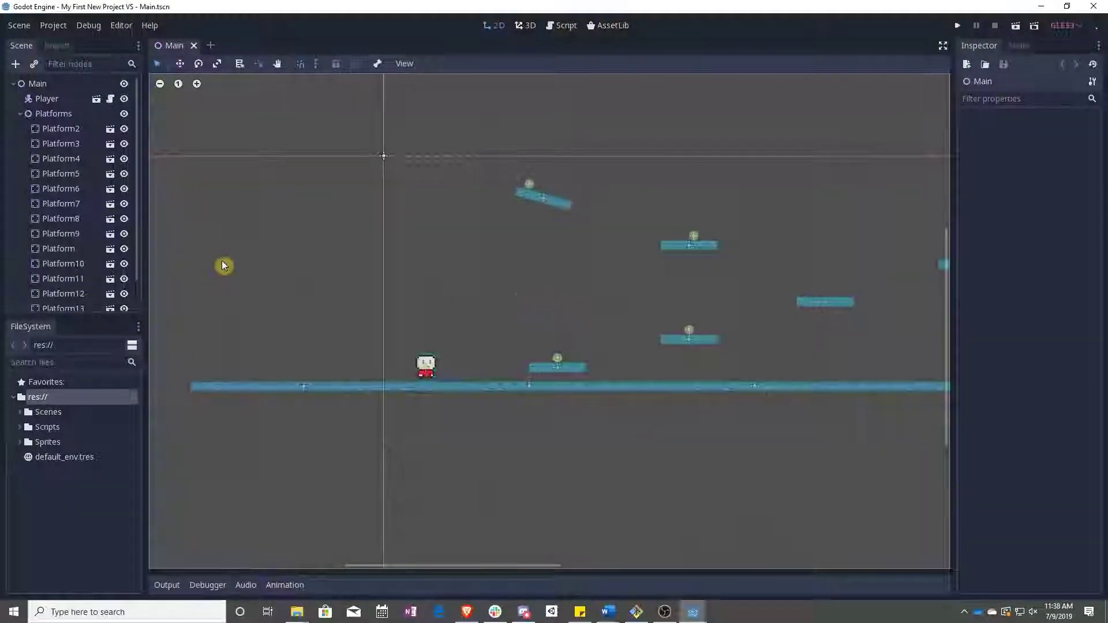
{"action": "left_click", "coordinate": [21, 113]}
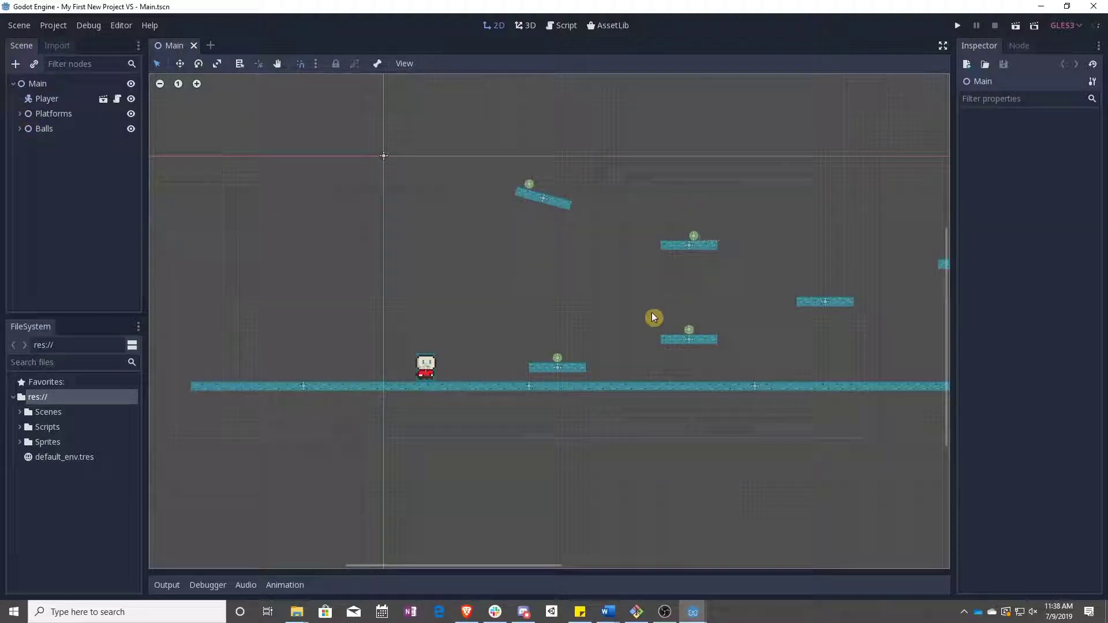
{"action": "left_click", "coordinate": [78, 548]}
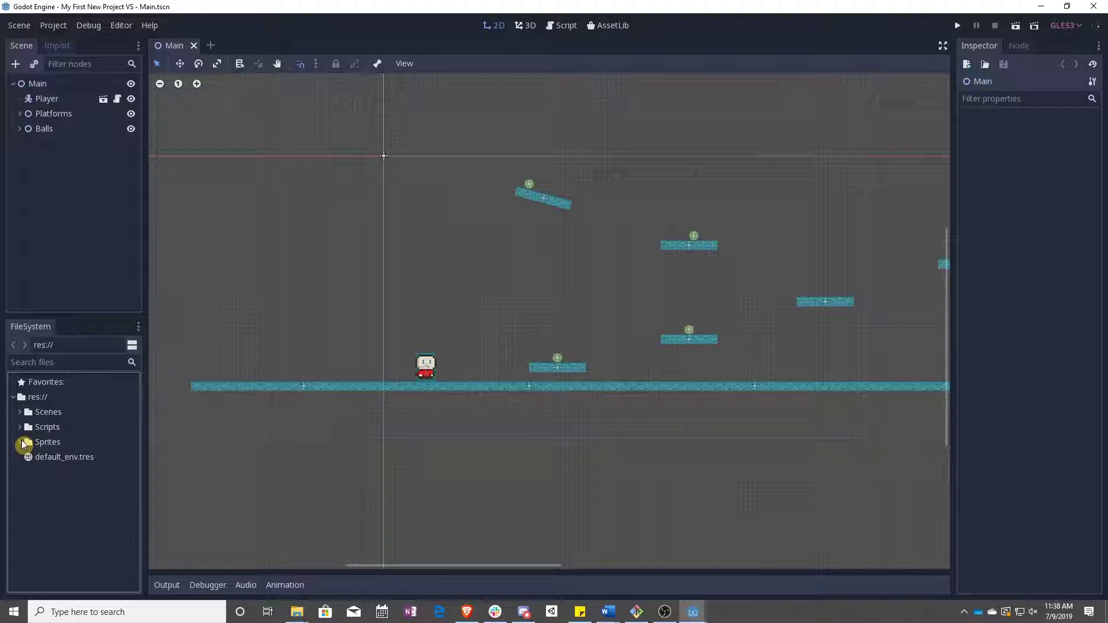
{"action": "left_click", "coordinate": [23, 443]}
Add Industrial Background.png from the desktop's Godot Sprites folder to the project and place it in the Sprites folder.
{"action": "mouse_move", "coordinate": [296, 610]}
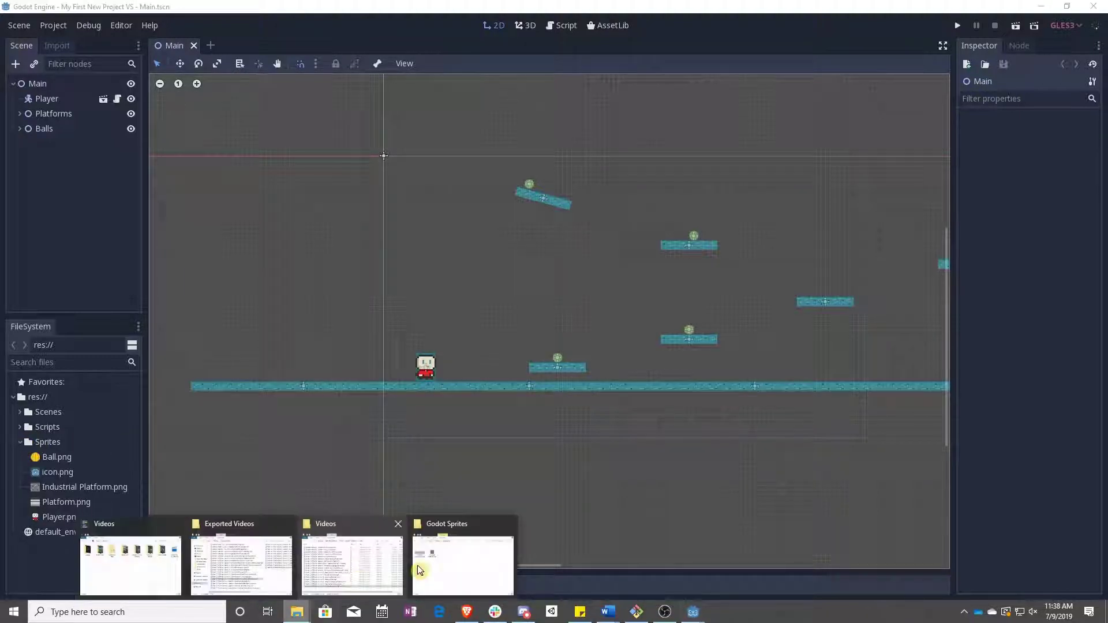
{"action": "left_click", "coordinate": [463, 566]}
{"action": "left_click", "coordinate": [518, 173]}
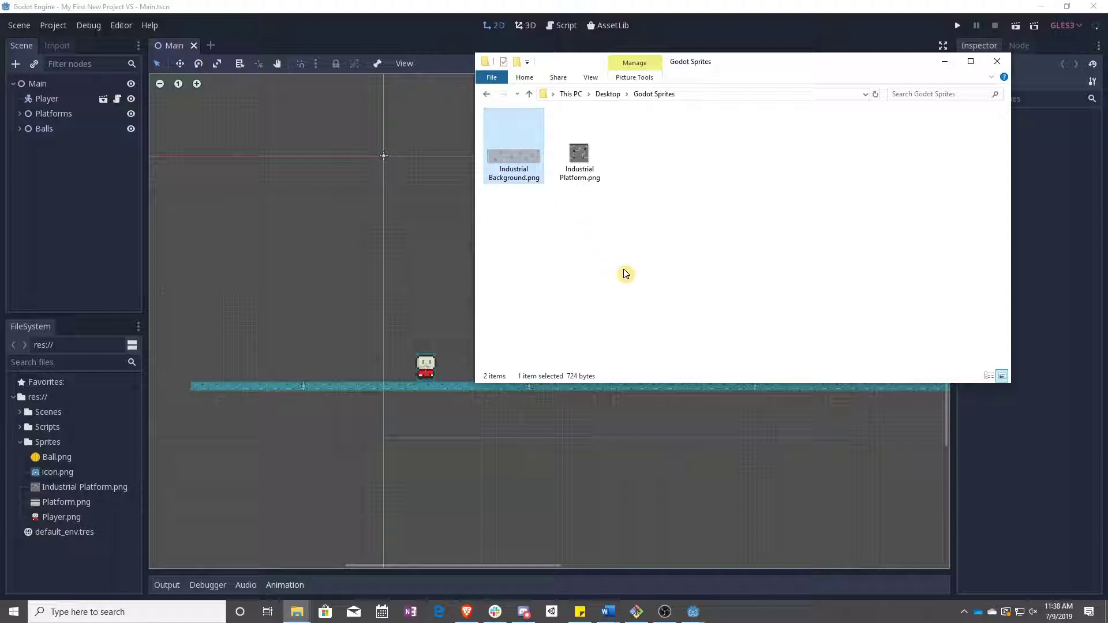
{"action": "left_click", "coordinate": [588, 154]}
{"action": "left_click", "coordinate": [535, 157]}
{"action": "left_click", "coordinate": [610, 276]}
{"action": "left_click", "coordinate": [577, 166]}
{"action": "left_click", "coordinate": [607, 228]}
{"action": "left_click", "coordinate": [517, 165]}
{"action": "left_click_drag", "start_coordinate": [50, 554], "coordinate": [68, 443]}
{"action": "left_click", "coordinate": [75, 558]}
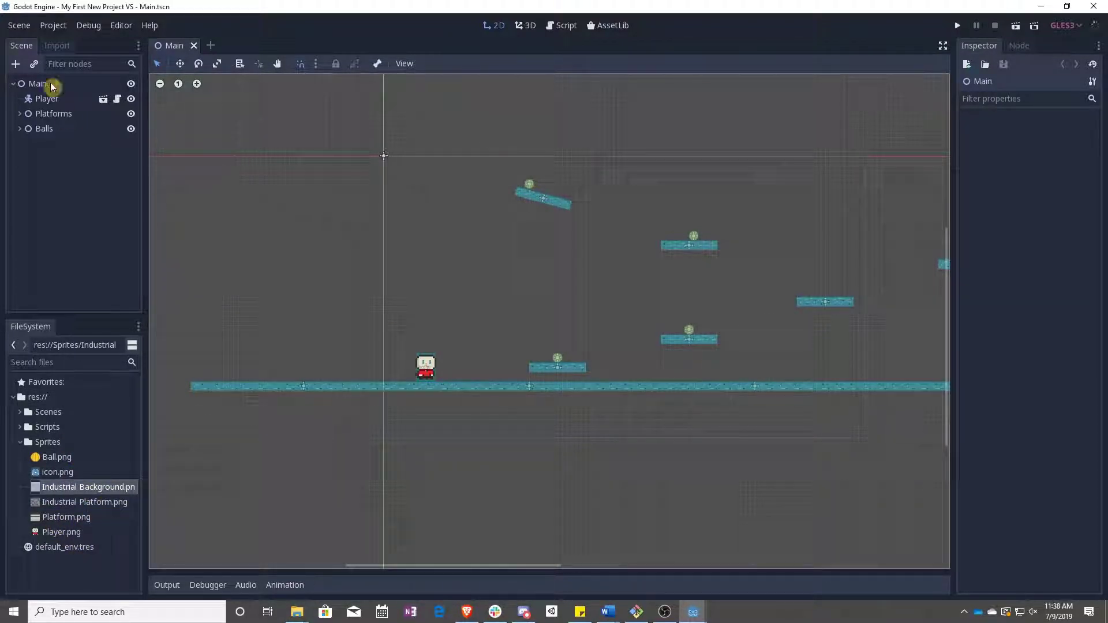
Reimport Industrial Background.png with the 2D Pixel preset and Repeat set to Enabled.
{"action": "left_click", "coordinate": [54, 46]}
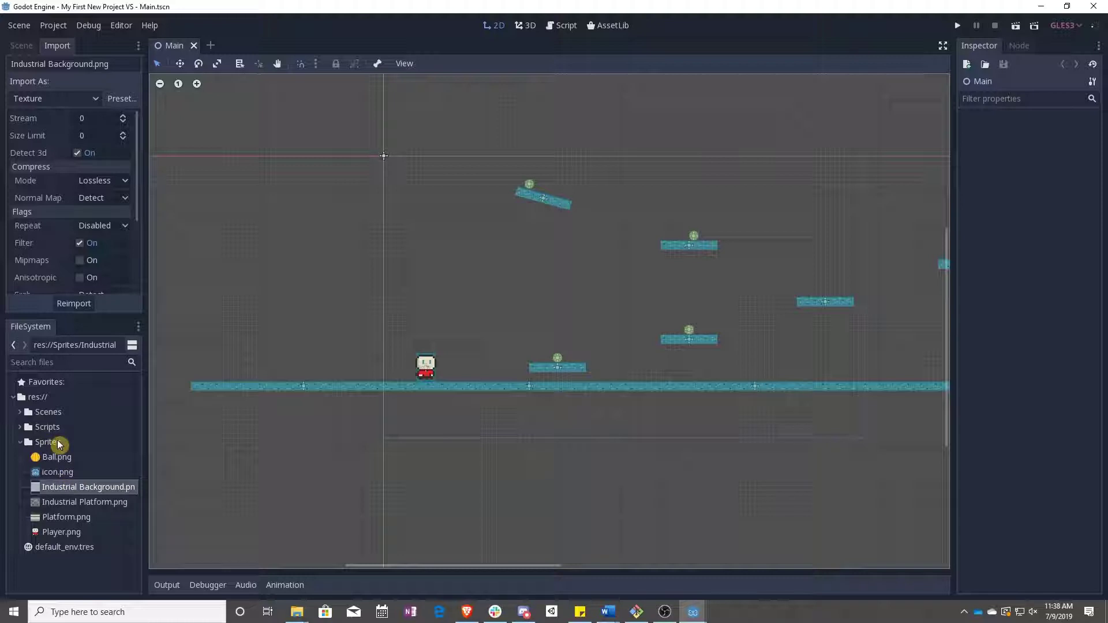
{"action": "left_click", "coordinate": [121, 101]}
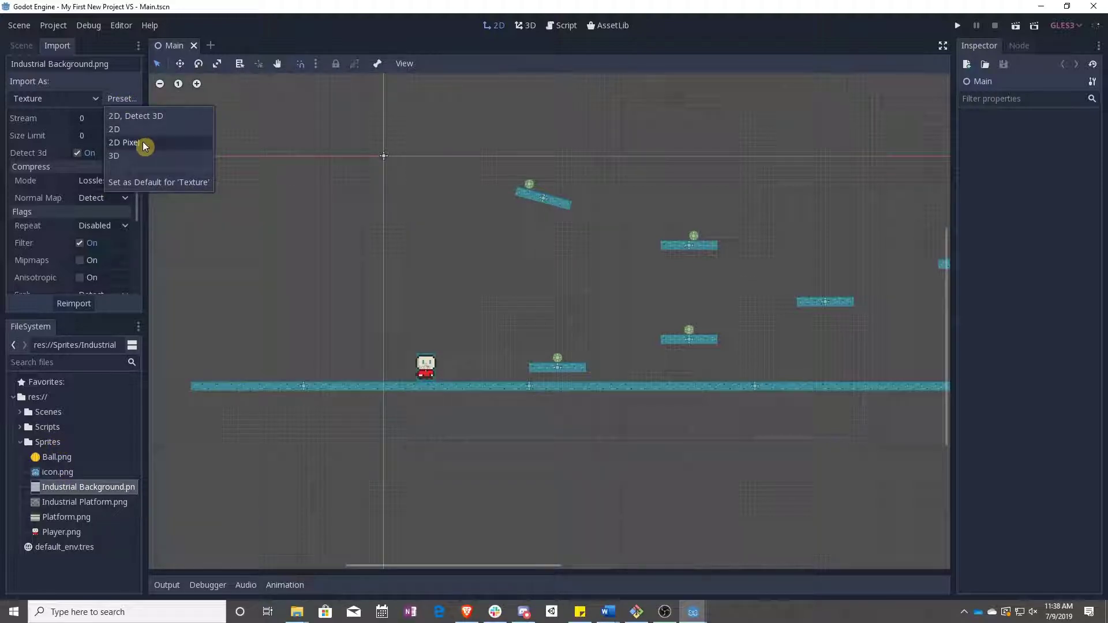
{"action": "left_click", "coordinate": [144, 145]}
{"action": "left_click", "coordinate": [113, 226]}
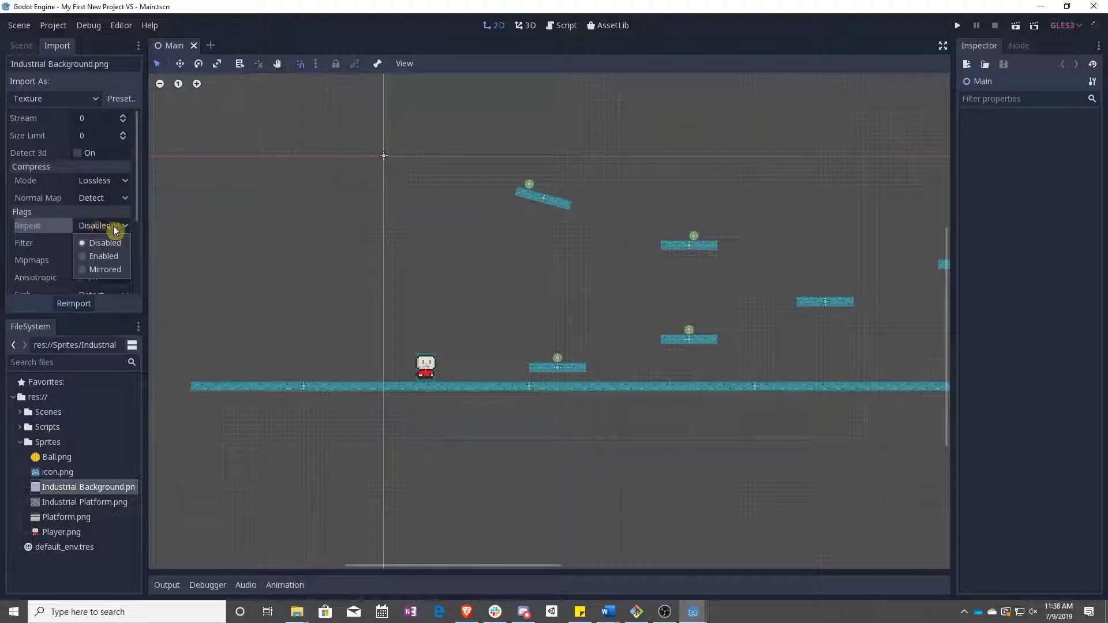
{"action": "left_click", "coordinate": [98, 257]}
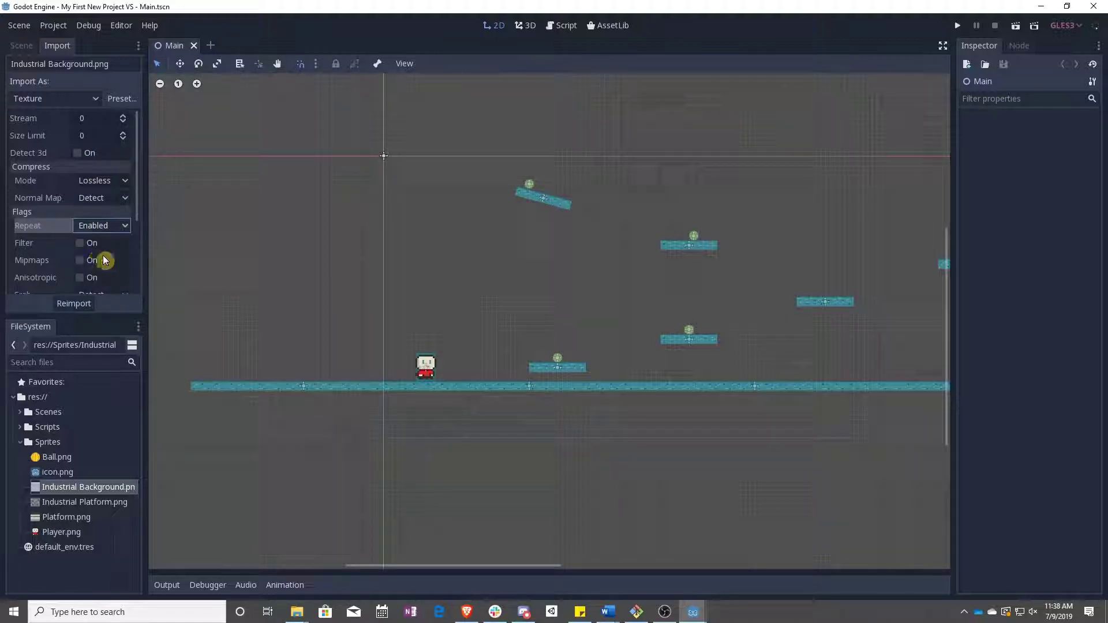
{"action": "left_click", "coordinate": [74, 304]}
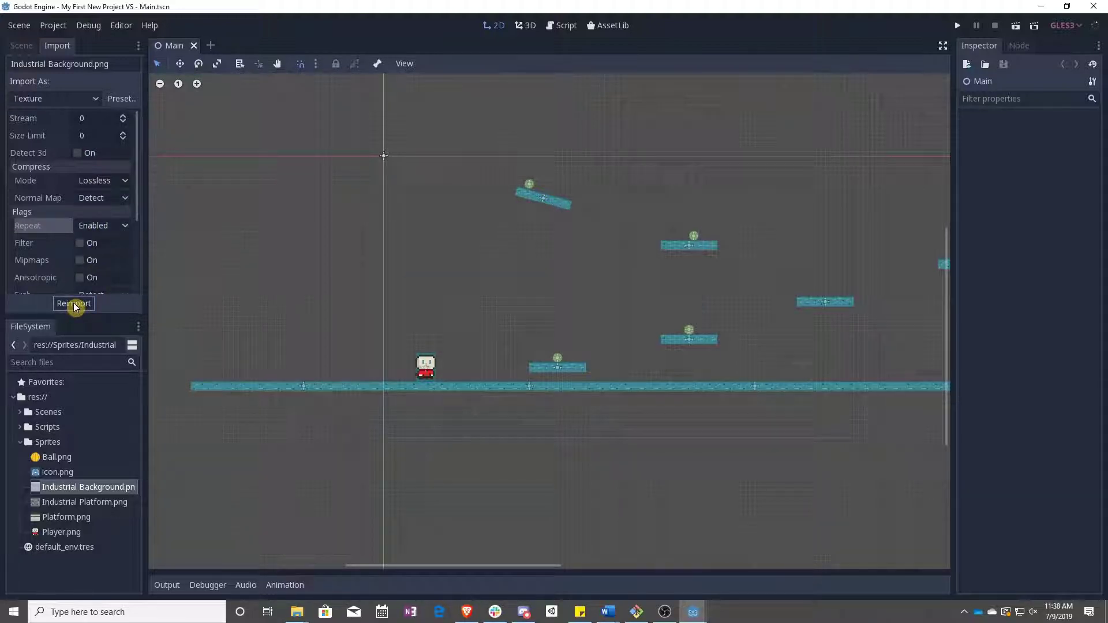
Add a Sprite node as a child of Main and assign Industrial Background.png as its texture.
{"action": "left_click", "coordinate": [21, 46]}
{"action": "left_click", "coordinate": [46, 84]}
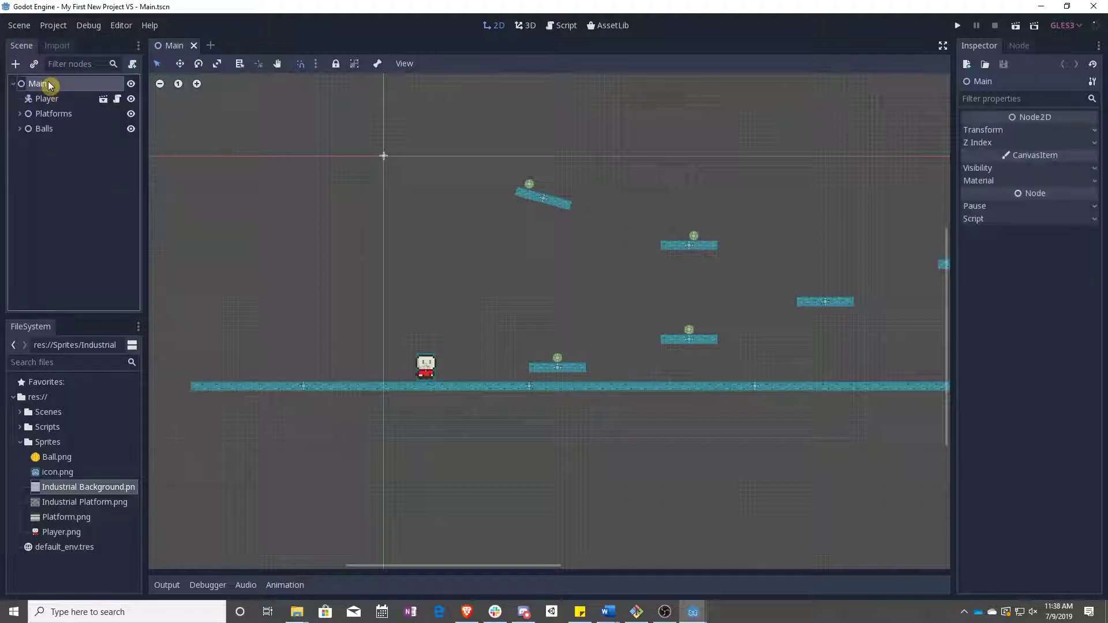
{"action": "left_click", "coordinate": [15, 64]}
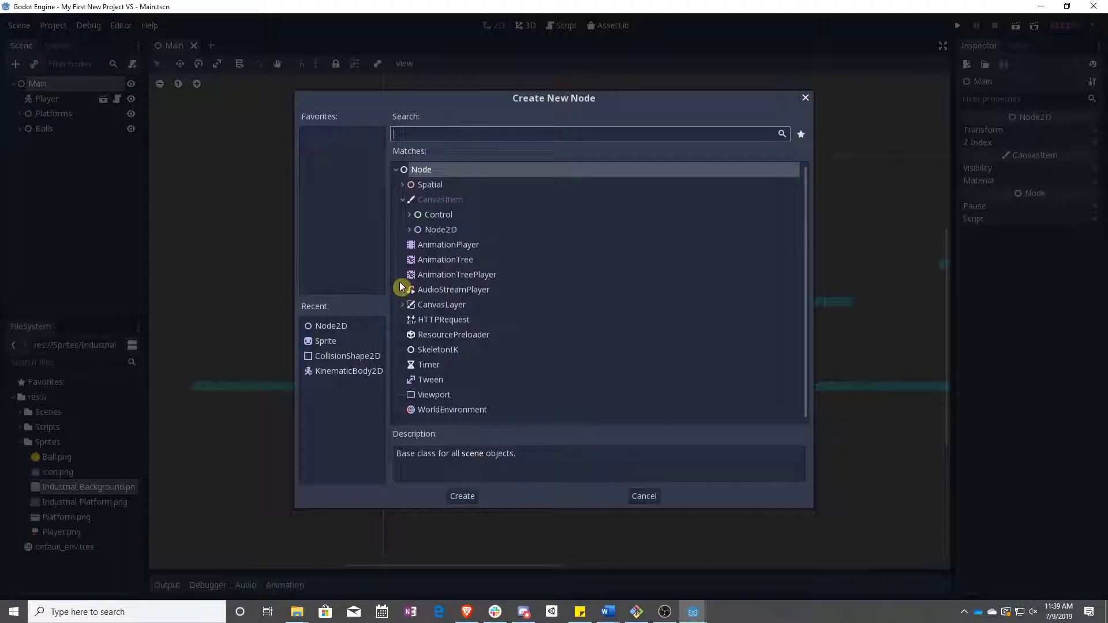
{"action": "type", "text": "Spr"}
{"action": "key", "text": "Return"}
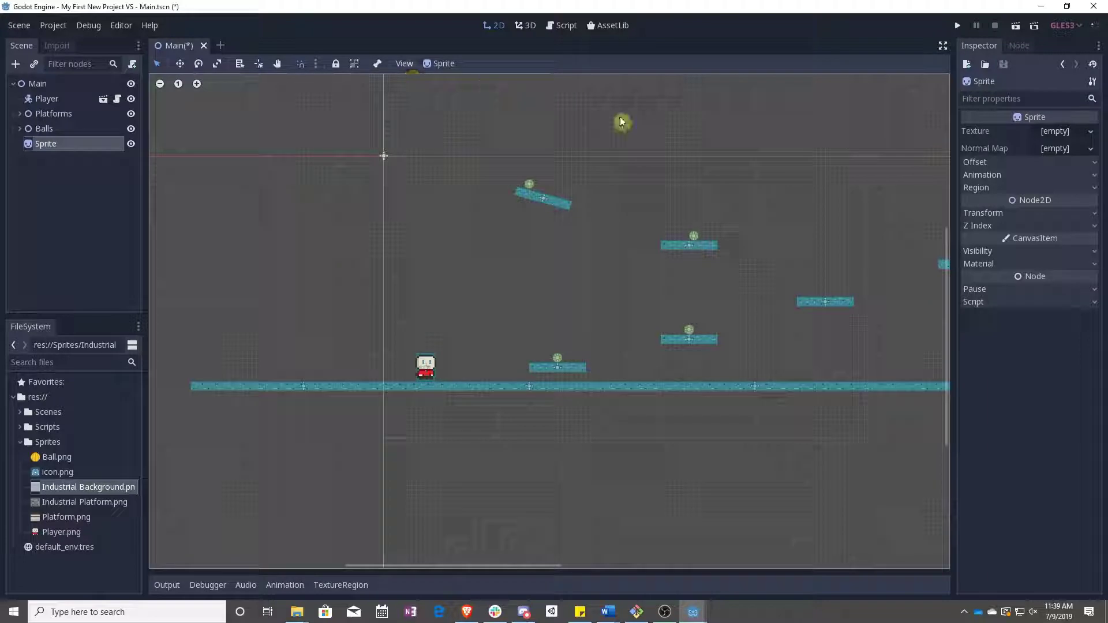
{"action": "left_click_drag", "start_coordinate": [88, 487], "coordinate": [1055, 138]}
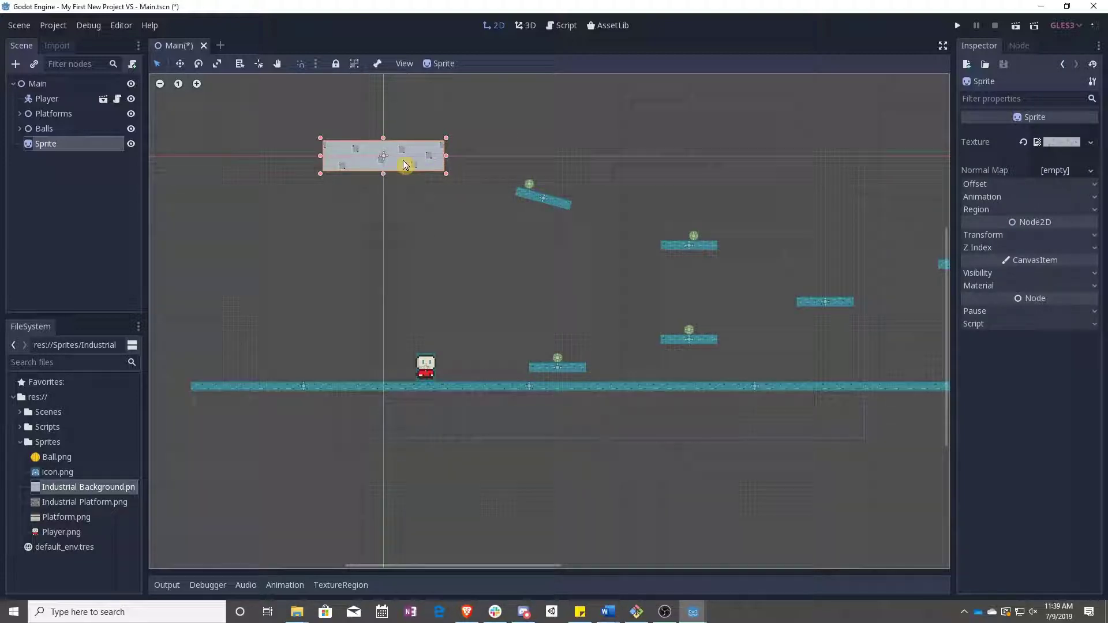
{"action": "mouse_move", "coordinate": [406, 157]}
{"action": "left_mouse_down"}
{"action": "mouse_move", "coordinate": [465, 242]}
{"action": "mouse_move", "coordinate": [554, 212]}
{"action": "mouse_move", "coordinate": [548, 195]}
{"action": "mouse_move", "coordinate": [453, 378]}
{"action": "mouse_move", "coordinate": [363, 130]}
{"action": "mouse_move", "coordinate": [404, 153]}
{"action": "left_mouse_up"}
Set the background sprite's Z Index to -10.
{"action": "left_click", "coordinate": [1090, 248]}
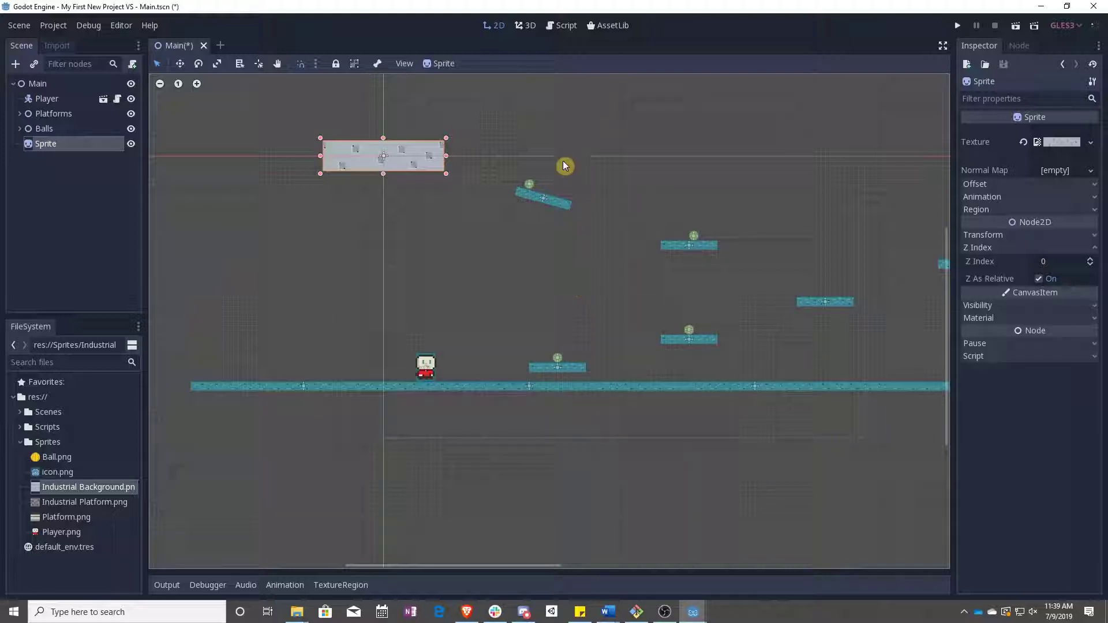
{"action": "left_click", "coordinate": [526, 27]}
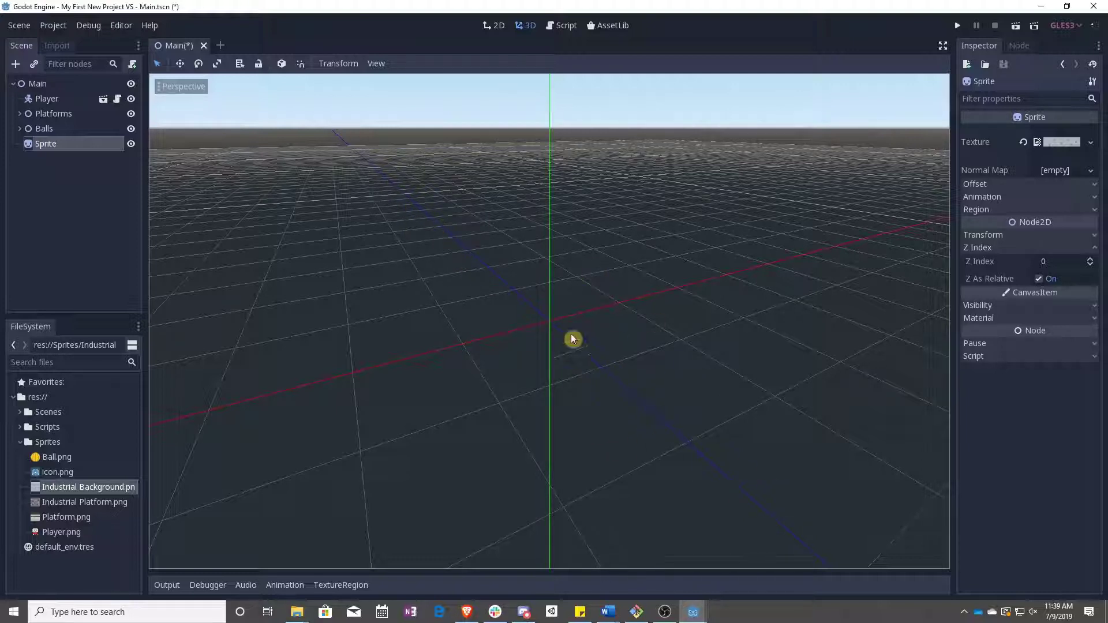
{"action": "left_click", "coordinate": [494, 26]}
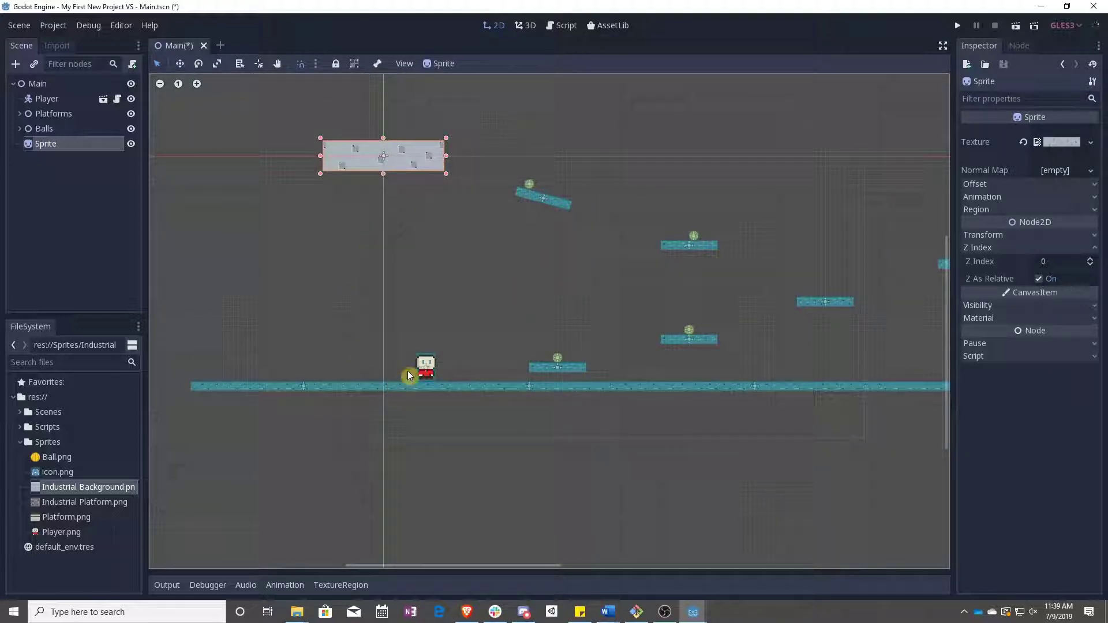
{"action": "left_click", "coordinate": [1047, 262]}
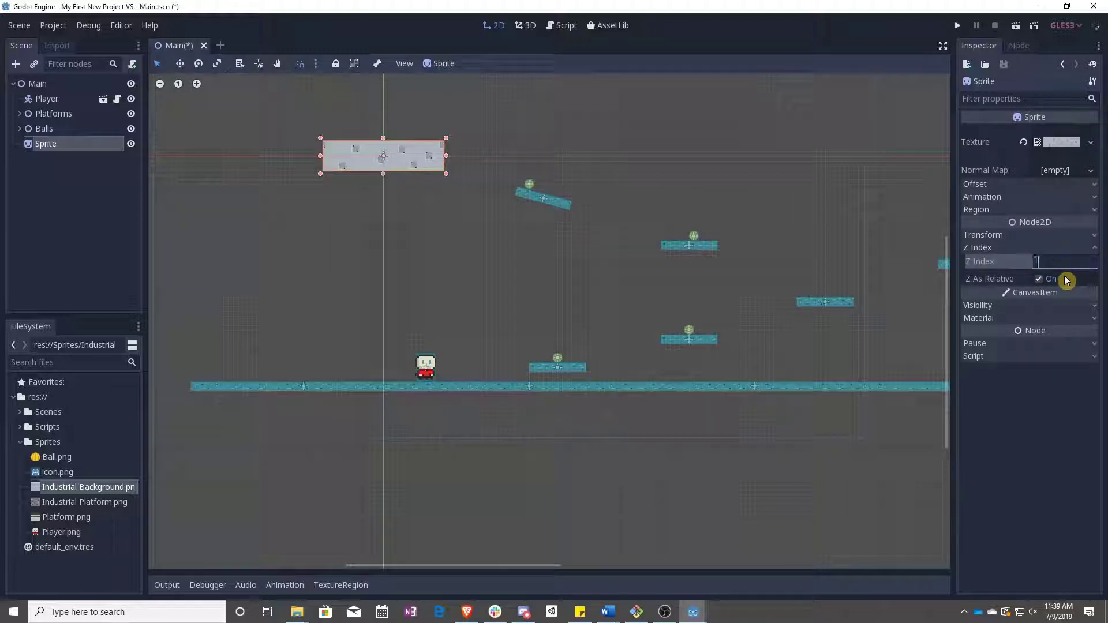
{"action": "key", "text": "Return"}
{"action": "mouse_move", "coordinate": [394, 156]}
{"action": "left_mouse_down"}
{"action": "mouse_move", "coordinate": [519, 160]}
{"action": "mouse_move", "coordinate": [546, 199]}
{"action": "mouse_move", "coordinate": [557, 325]}
{"action": "mouse_move", "coordinate": [548, 378]}
{"action": "mouse_move", "coordinate": [467, 380]}
{"action": "mouse_move", "coordinate": [692, 302]}
{"action": "mouse_move", "coordinate": [467, 166]}
{"action": "mouse_move", "coordinate": [375, 154]}
{"action": "mouse_move", "coordinate": [397, 147]}
{"action": "mouse_move", "coordinate": [395, 164]}
{"action": "left_mouse_up"}
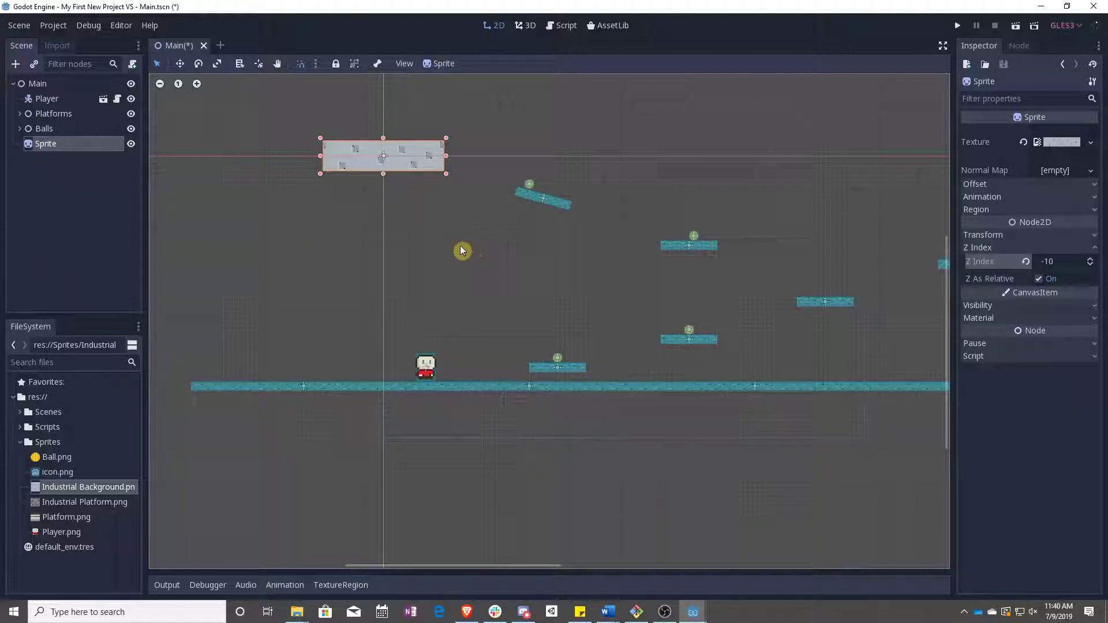
Enable the background sprite's Region option and inspect the pixel dimensions of Industrial Background.png.
{"action": "left_click", "coordinate": [981, 209]}
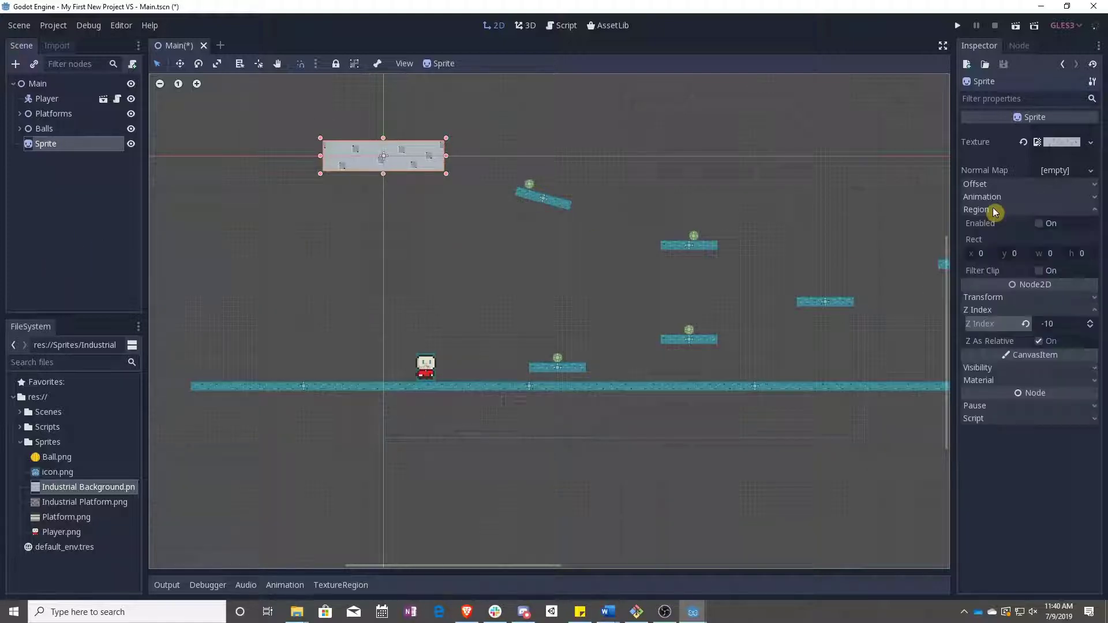
{"action": "left_click", "coordinate": [1040, 224]}
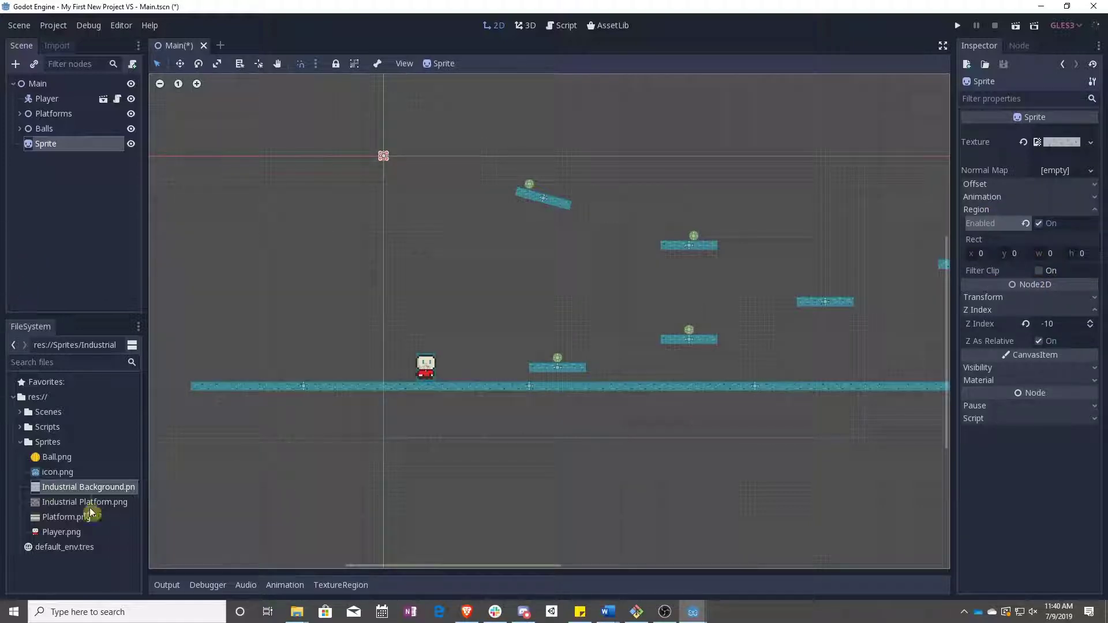
{"action": "double_click", "coordinate": [91, 489]}
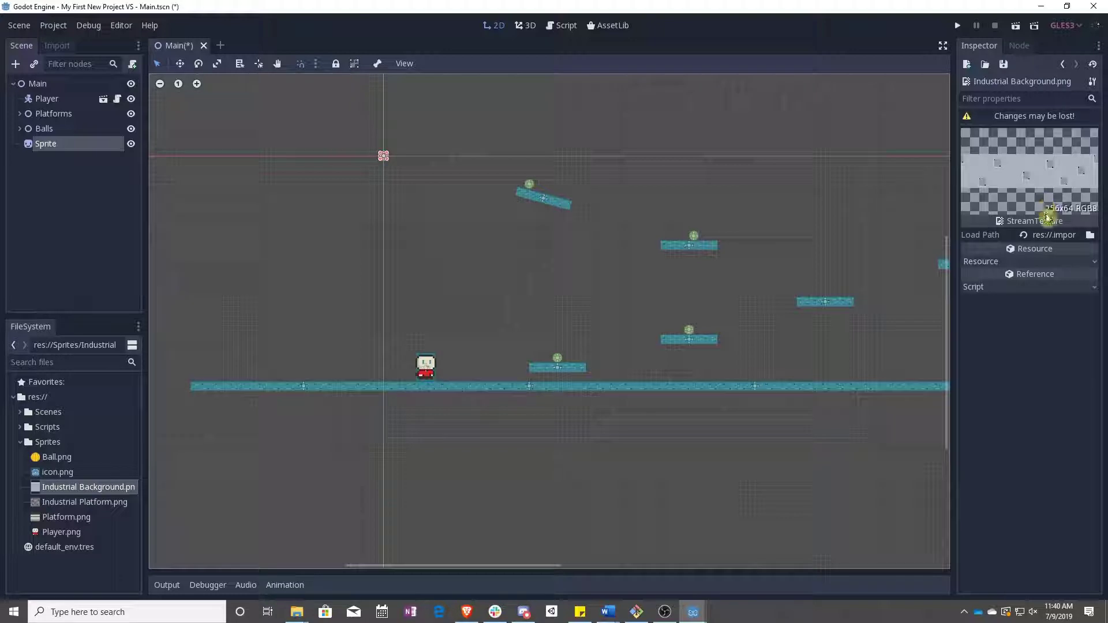
Set the sprite's region width and height to 20 times the 256×64 texture, and move the sprite to cover the whole level.
{"action": "left_click", "coordinate": [49, 143]}
{"action": "left_click", "coordinate": [1062, 254]}
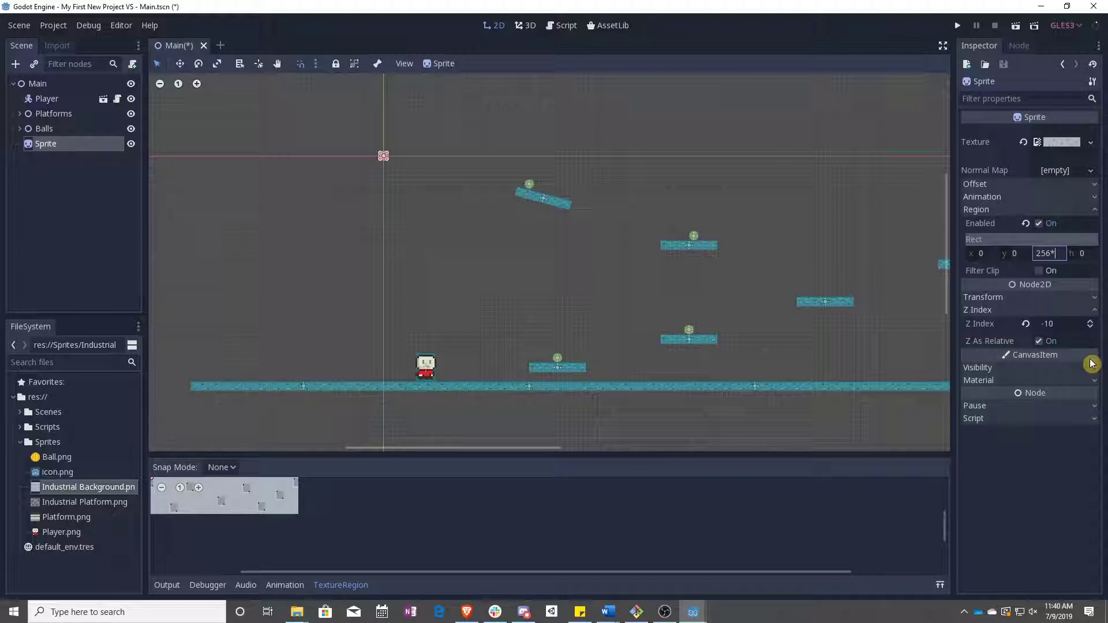
{"action": "key", "text": "Tab"}
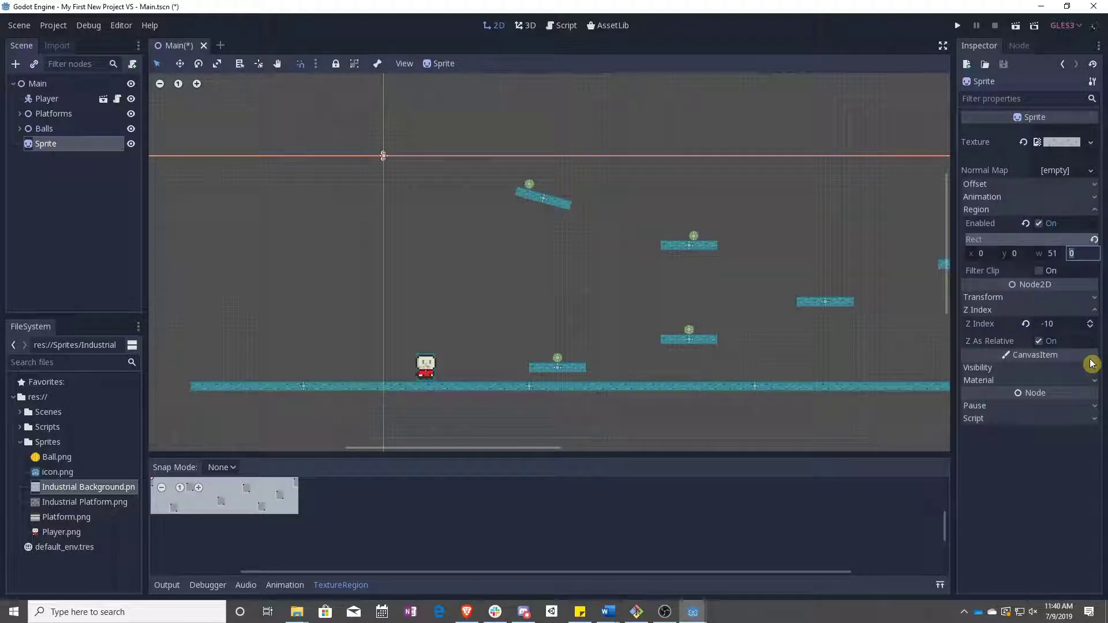
{"action": "type", "text": "64*2"}
{"action": "key", "text": "Return"}
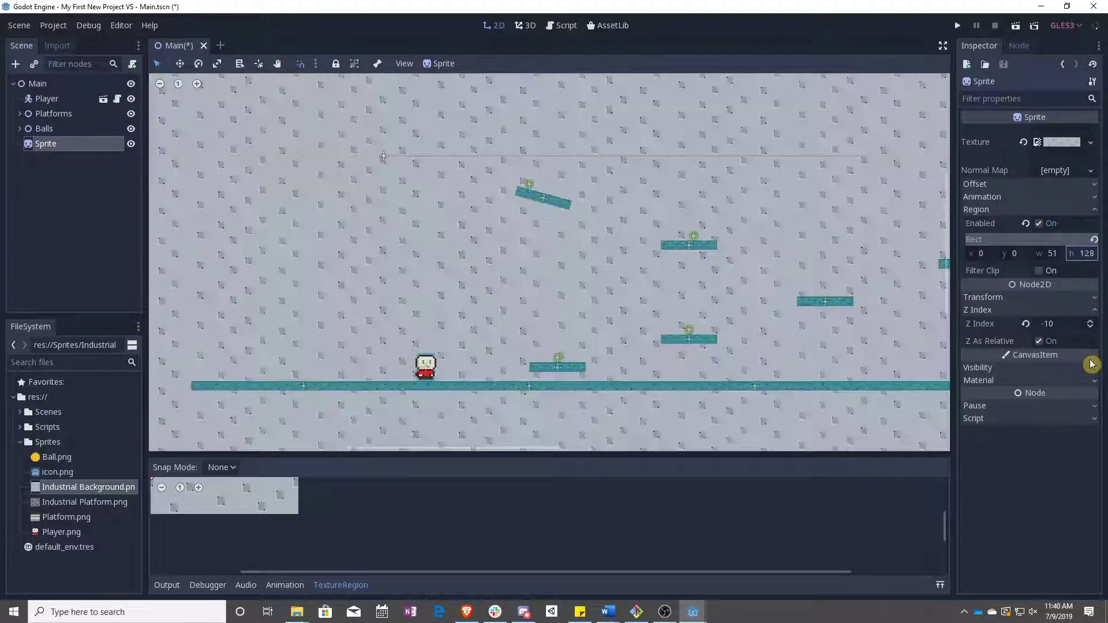
{"action": "scroll", "coordinate": [635, 285], "scroll_direction": "down", "scroll_amount": 4}
{"action": "left_click_drag", "start_coordinate": [565, 206], "coordinate": [671, 255]}
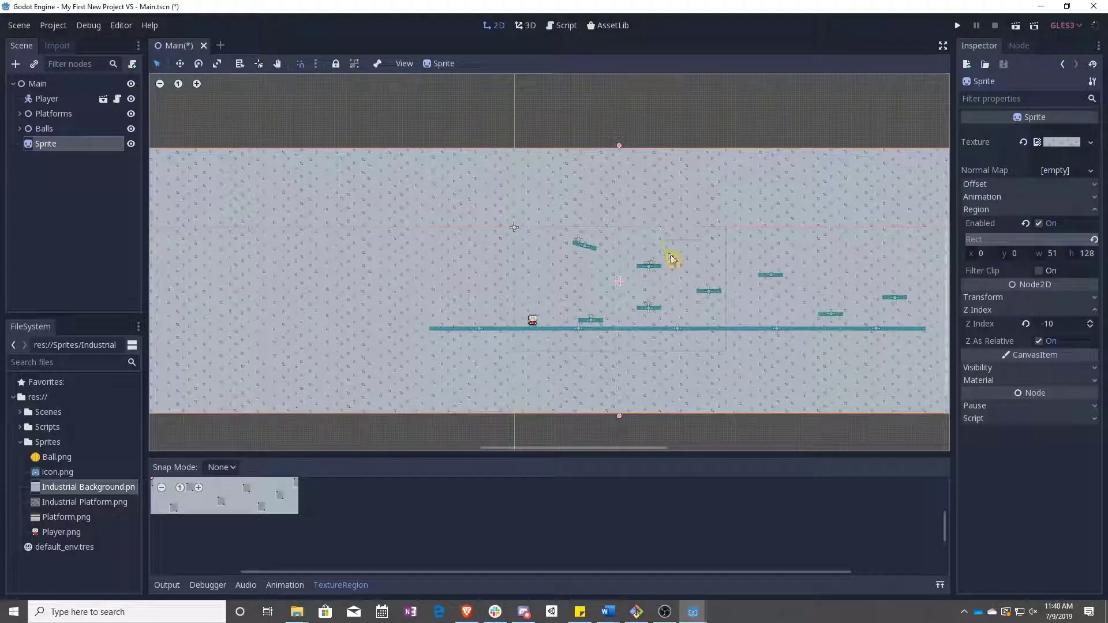
Run the project, test the level by moving and jumping the player across the platforms to collect balls, and close the game.
{"action": "left_click", "coordinate": [957, 25]}
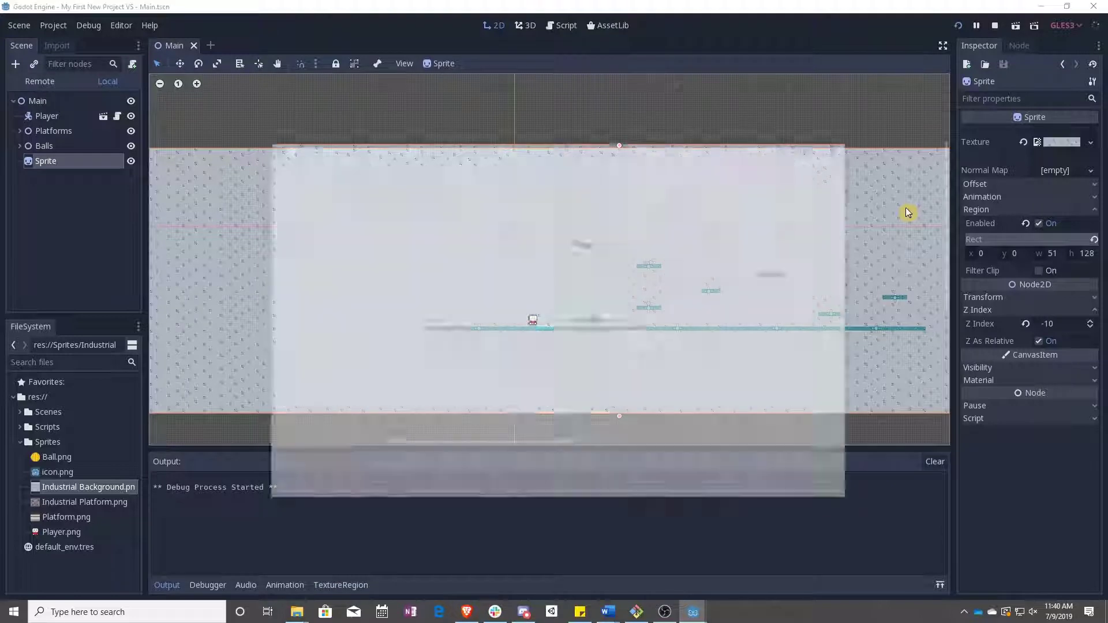
{"action": "key", "text": "Right"}
{"action": "key", "text": "Up"}
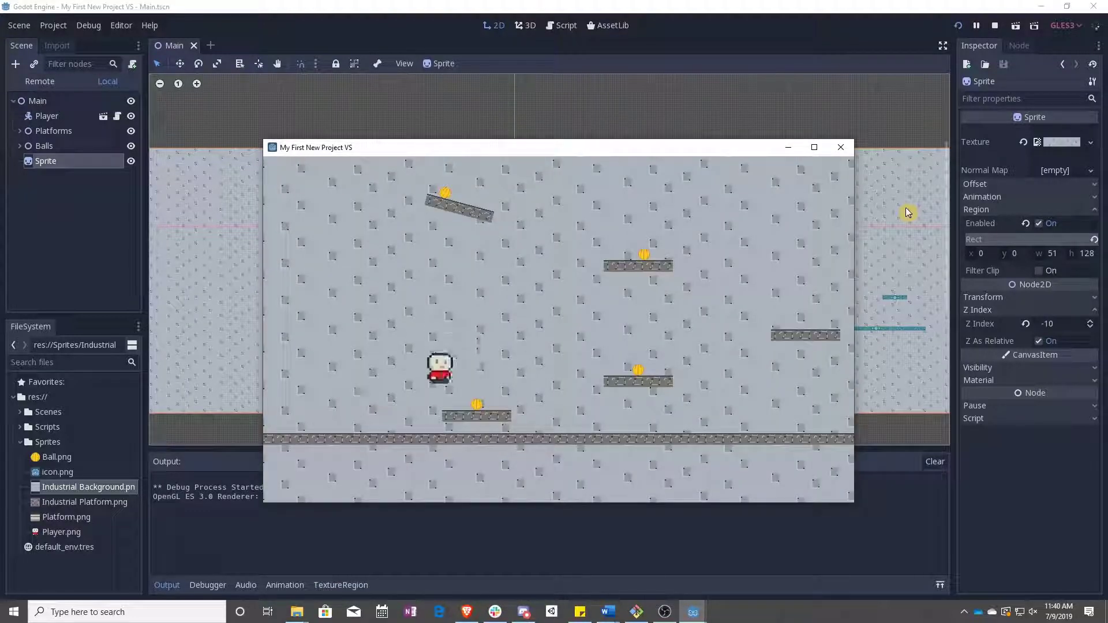
{"action": "key", "text": "Up"}
{"action": "key", "text": "Left"}
{"action": "key", "text": "Up"}
{"action": "key", "text": "Up"}
{"action": "key", "text": "Right"}
{"action": "key", "text": "Left"}
{"action": "key", "text": "Up"}
{"action": "key", "text": "Right"}
{"action": "key", "text": "Up"}
{"action": "key", "text": "Up"}
{"action": "key", "text": "Left"}
{"action": "key", "text": "Up"}
{"action": "key", "text": "Right"}
{"action": "key", "text": "Up"}
{"action": "key", "text": "Up"}
{"action": "key", "text": "Up"}
{"action": "key", "text": "Left"}
{"action": "key", "text": "Up"}
{"action": "key", "text": "Up"}
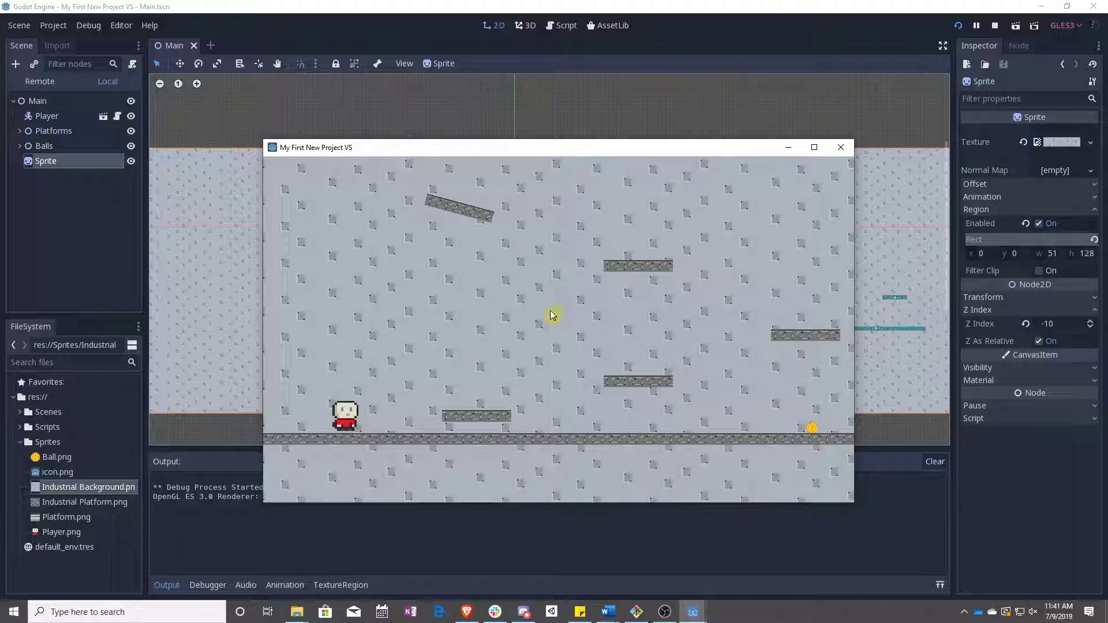
{"action": "left_click", "coordinate": [840, 147]}
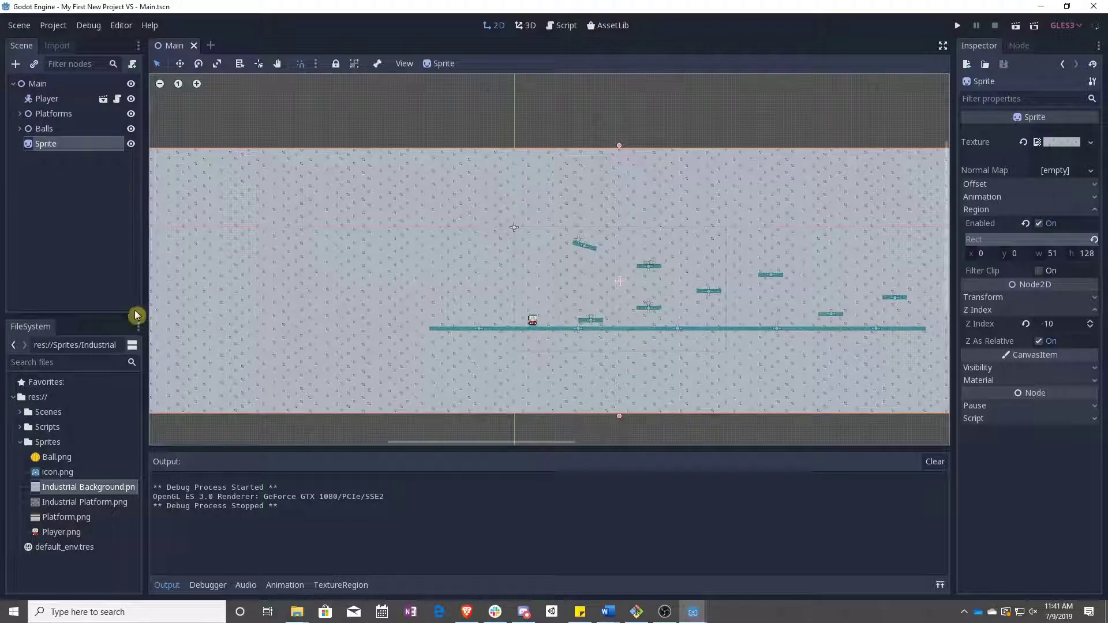
Open the Player scene and add a Camera2D node as a child of Player.
{"action": "left_click", "coordinate": [104, 101]}
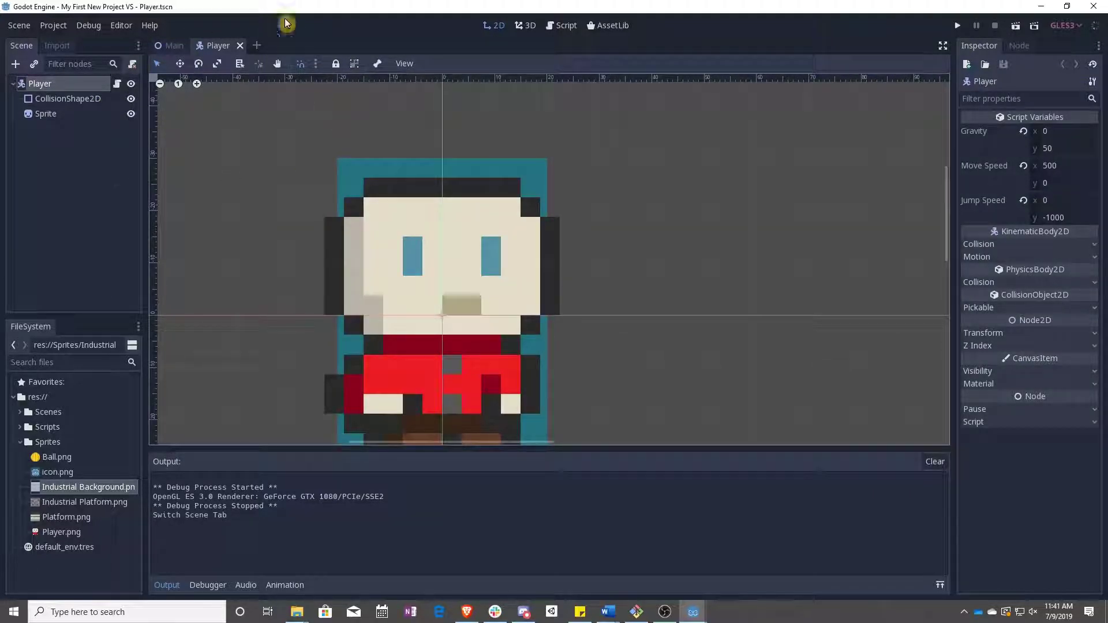
{"action": "left_click", "coordinate": [16, 64]}
{"action": "type", "text": "camera"}
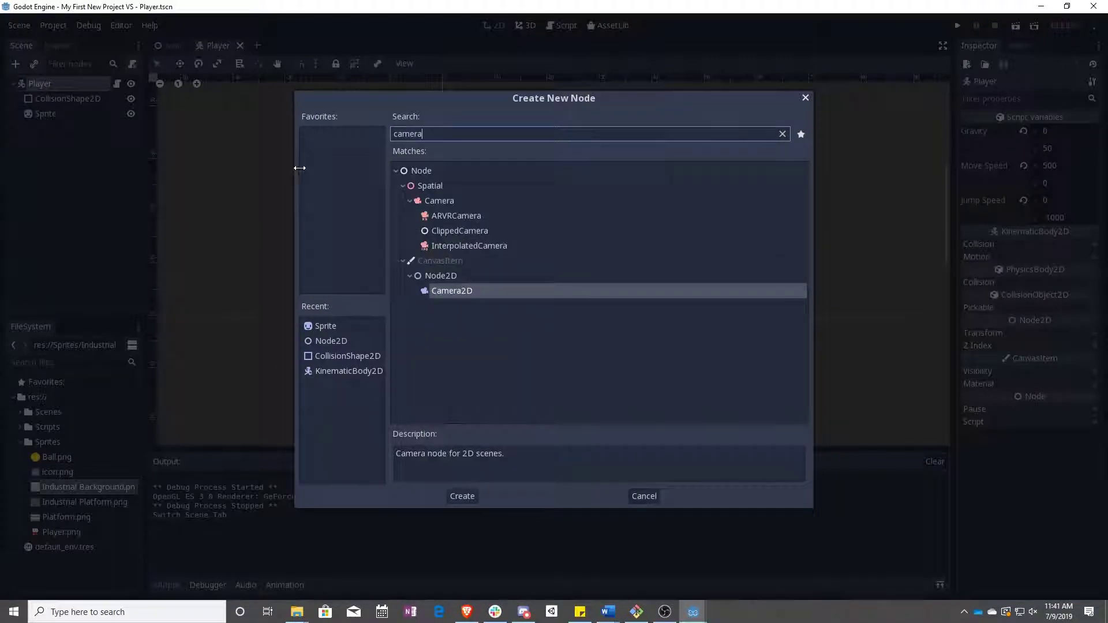
{"action": "double_click", "coordinate": [467, 291]}
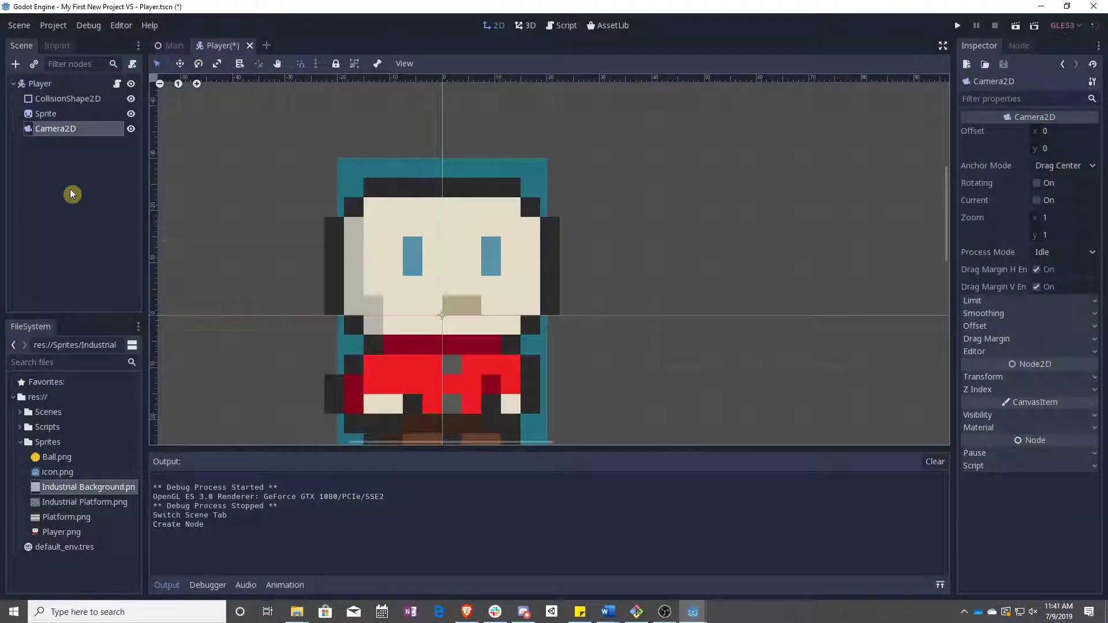
Run the project with the new Camera2D, move and jump the player to check the view, and close the game.
{"action": "left_click", "coordinate": [958, 27]}
{"action": "key", "text": "Right"}
{"action": "key", "text": "Up"}
{"action": "key", "text": "Right"}
{"action": "left_click", "coordinate": [841, 147]}
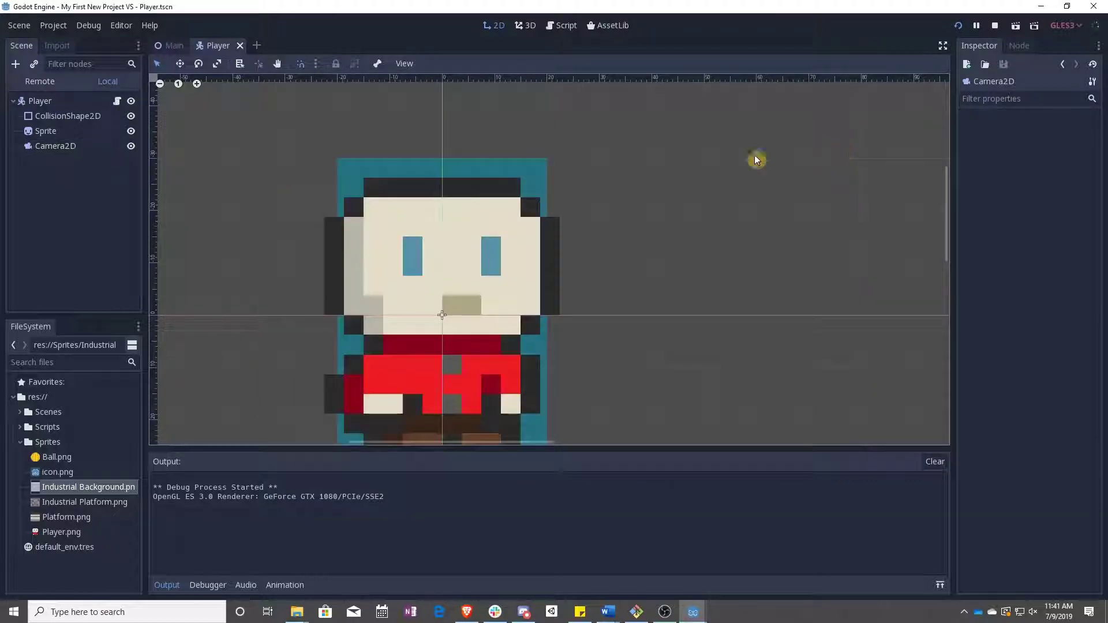
Close the running game and enable the Current property on the Player's Camera2D node.
{"action": "mouse_move", "coordinate": [692, 612]}
{"action": "left_click", "coordinate": [822, 559]}
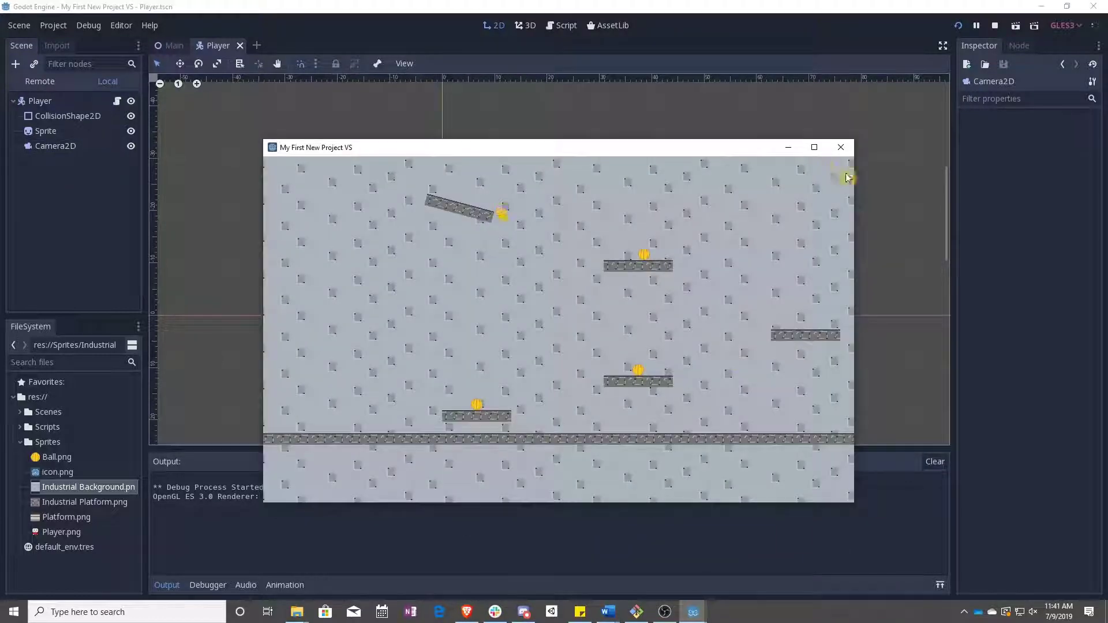
{"action": "left_click", "coordinate": [841, 151]}
{"action": "left_click", "coordinate": [81, 132]}
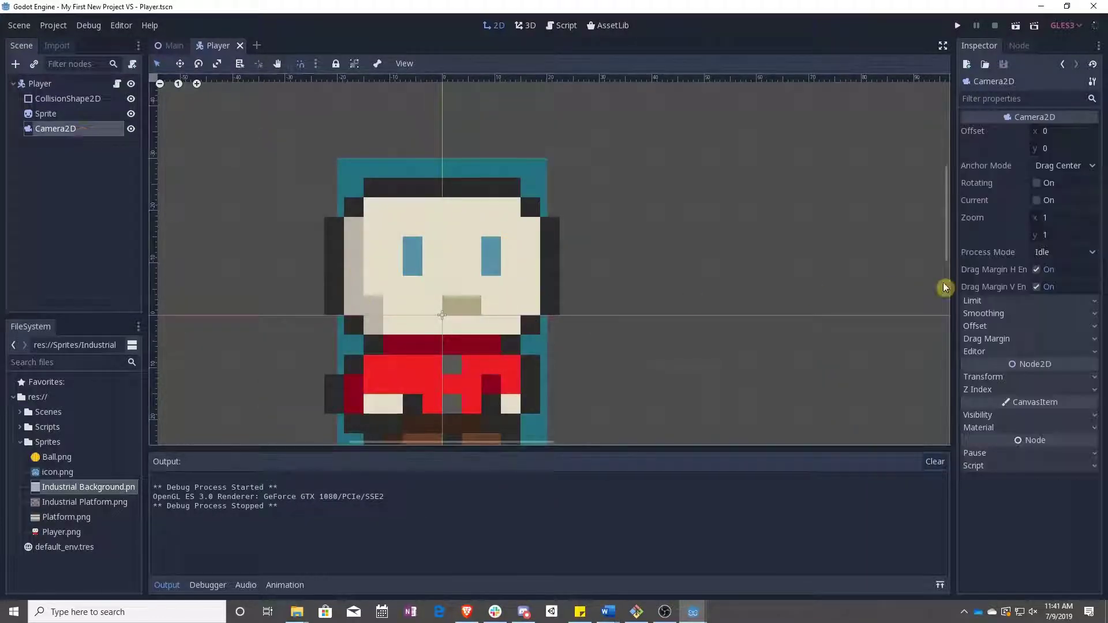
{"action": "left_click", "coordinate": [1043, 203]}
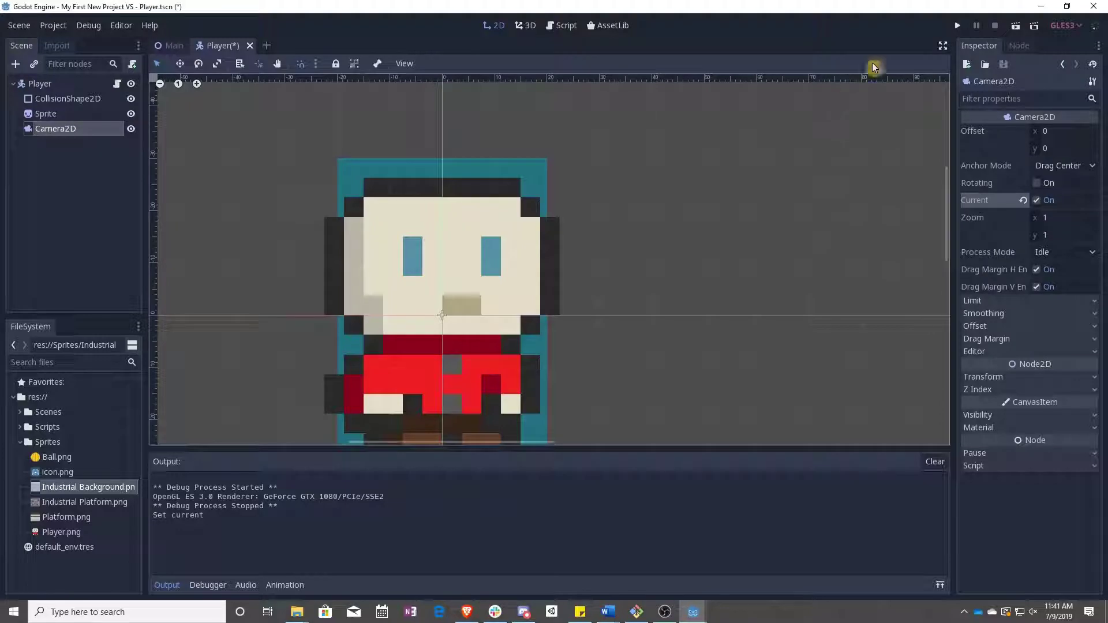
Run the project, move and jump the player around the level to check that the camera follows, and close the game.
{"action": "left_click", "coordinate": [957, 27]}
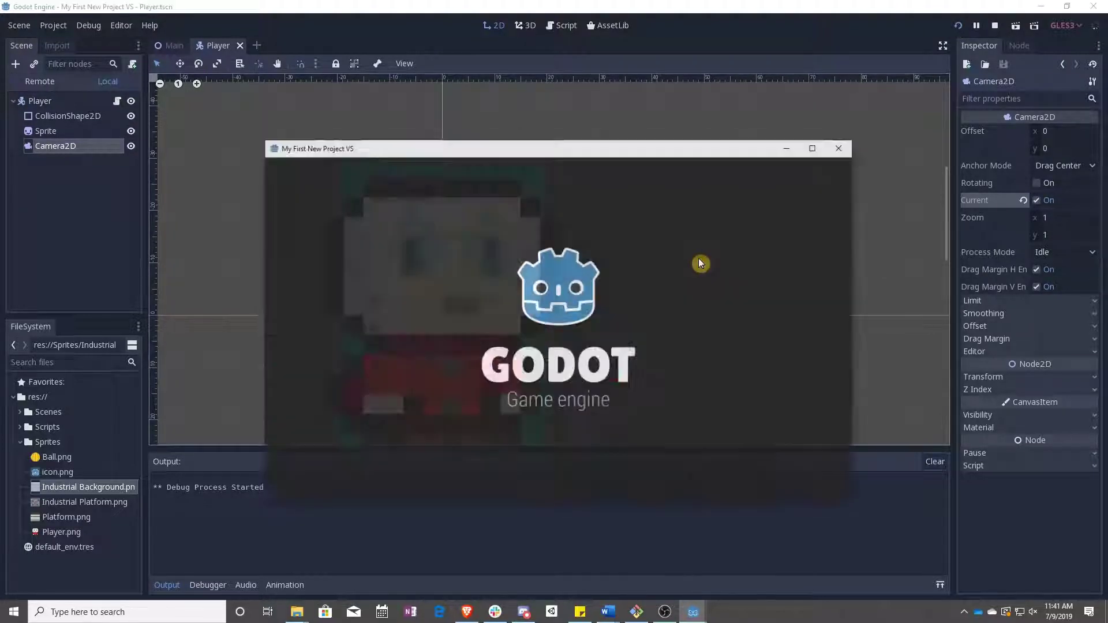
{"action": "key", "text": "Right"}
{"action": "key", "text": "Up"}
{"action": "key", "text": "Left"}
{"action": "key", "text": "Up"}
{"action": "key", "text": "Right"}
{"action": "key", "text": "Up"}
{"action": "key", "text": "Up"}
{"action": "key", "text": "Left"}
{"action": "key", "text": "Up"}
{"action": "key", "text": "Right"}
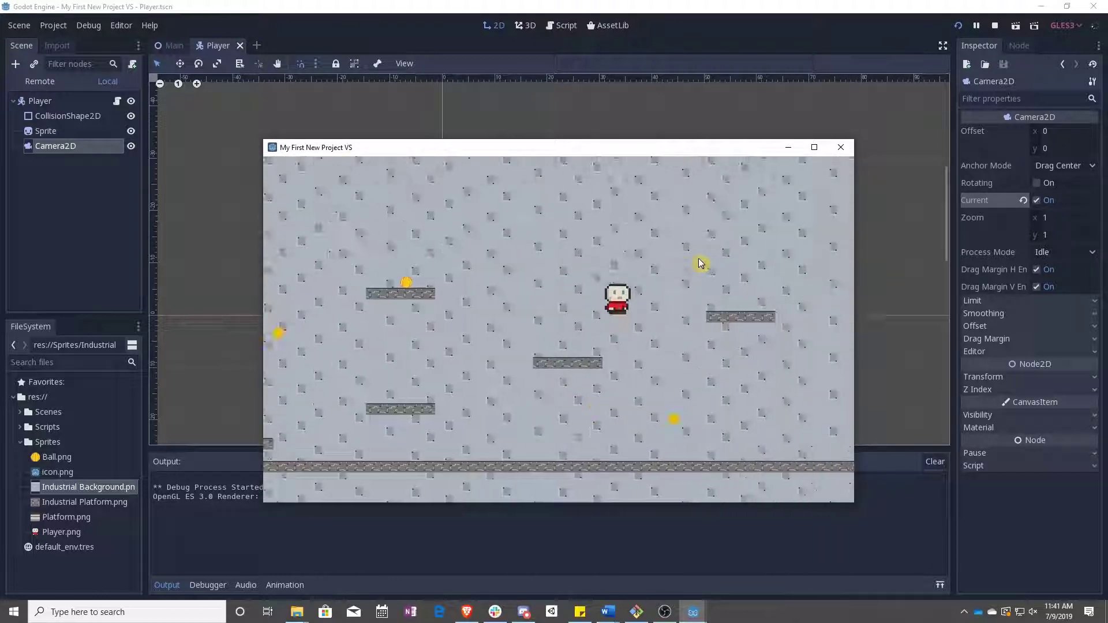
{"action": "key", "text": "Up"}
{"action": "key", "text": "Right"}
{"action": "key", "text": "Left"}
{"action": "key", "text": "Up"}
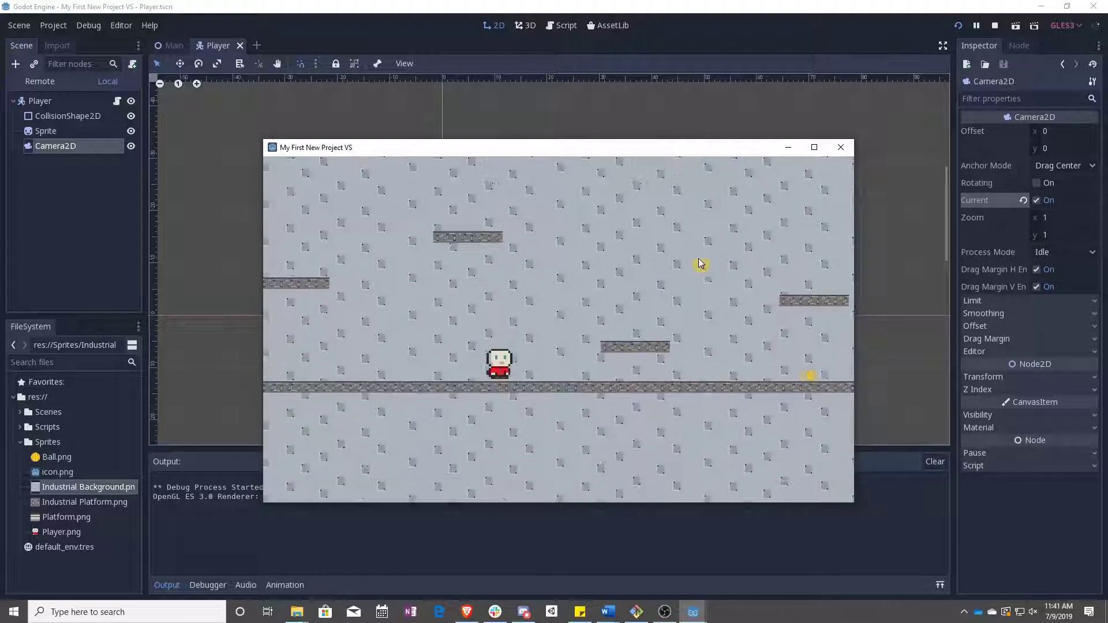
{"action": "left_click", "coordinate": [838, 149]}
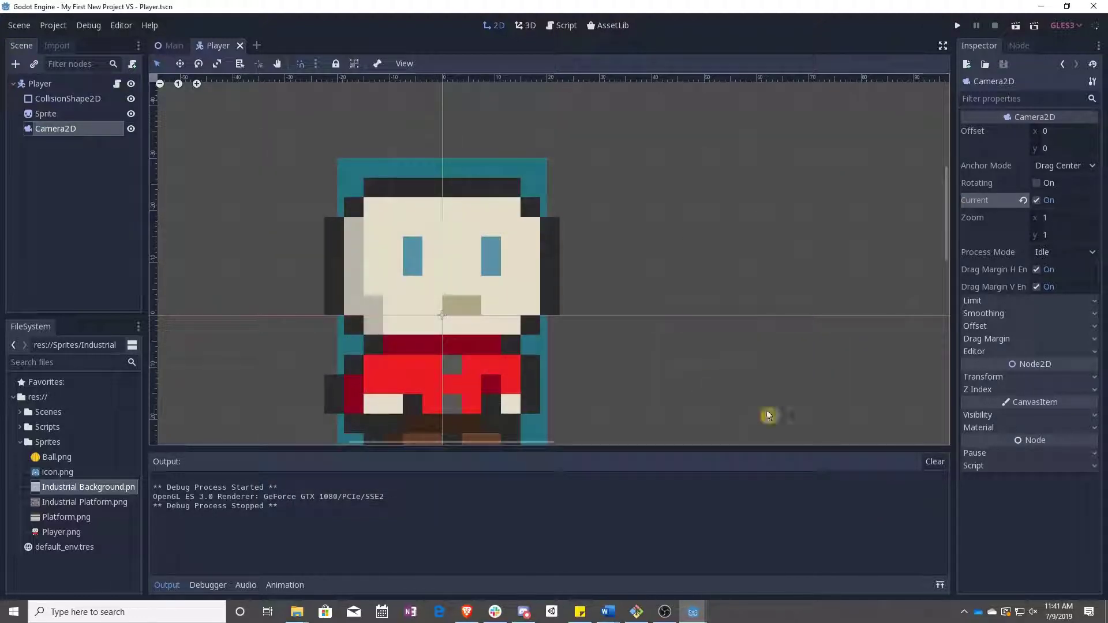
Set the Camera2D's drag margins to 0.4 for left and right and 0.5 for top and bottom.
{"action": "left_click", "coordinate": [1005, 339]}
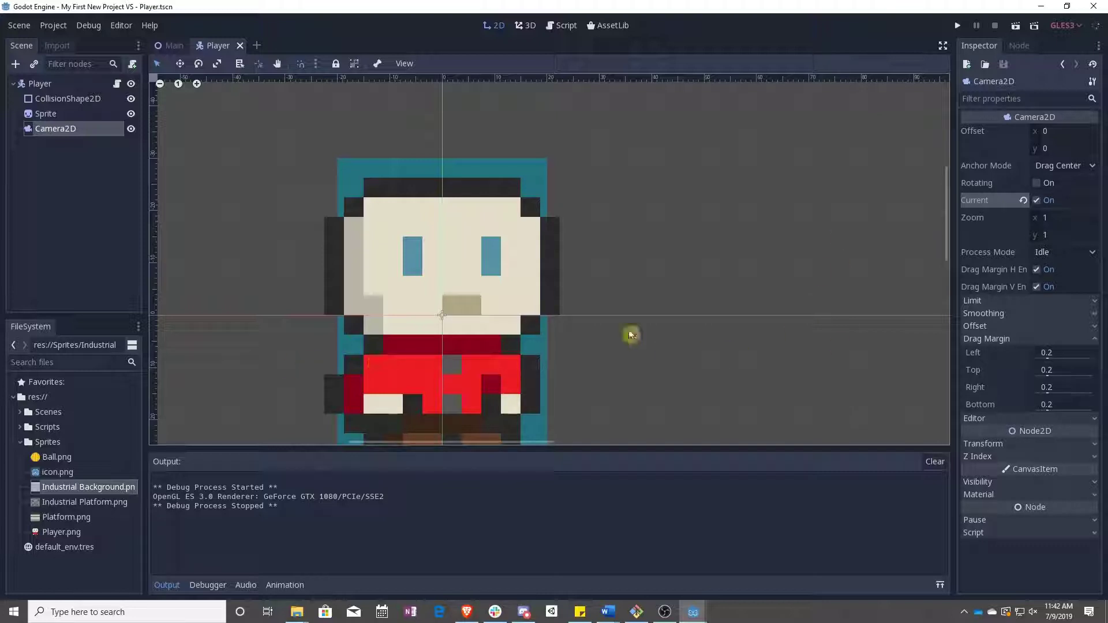
{"action": "left_click", "coordinate": [164, 45]}
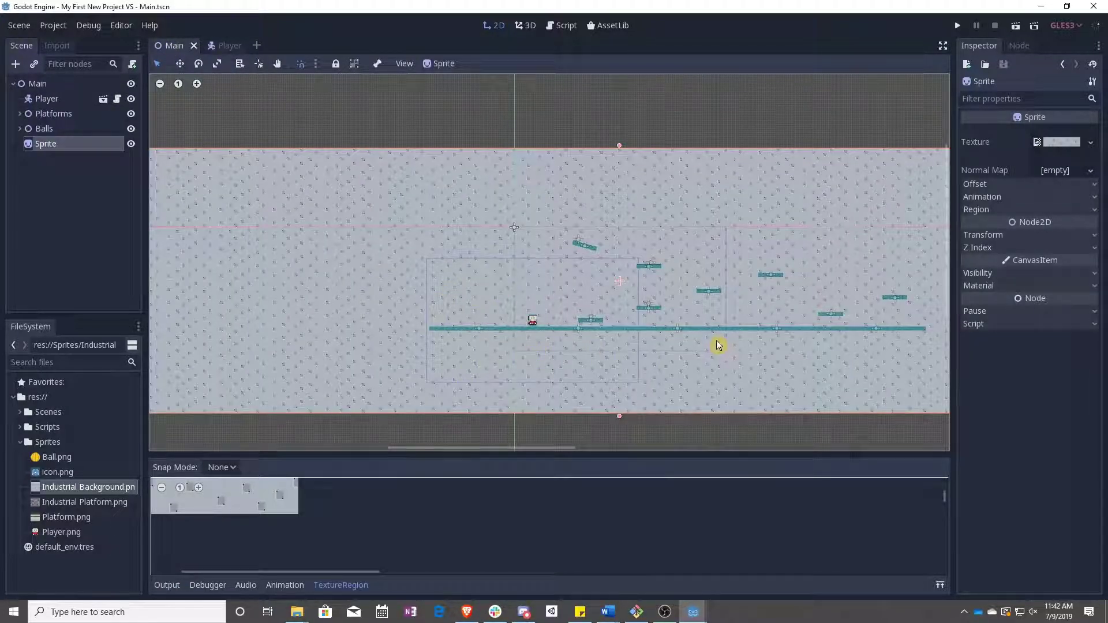
{"action": "left_click", "coordinate": [223, 45]}
{"action": "left_click", "coordinate": [1047, 354]}
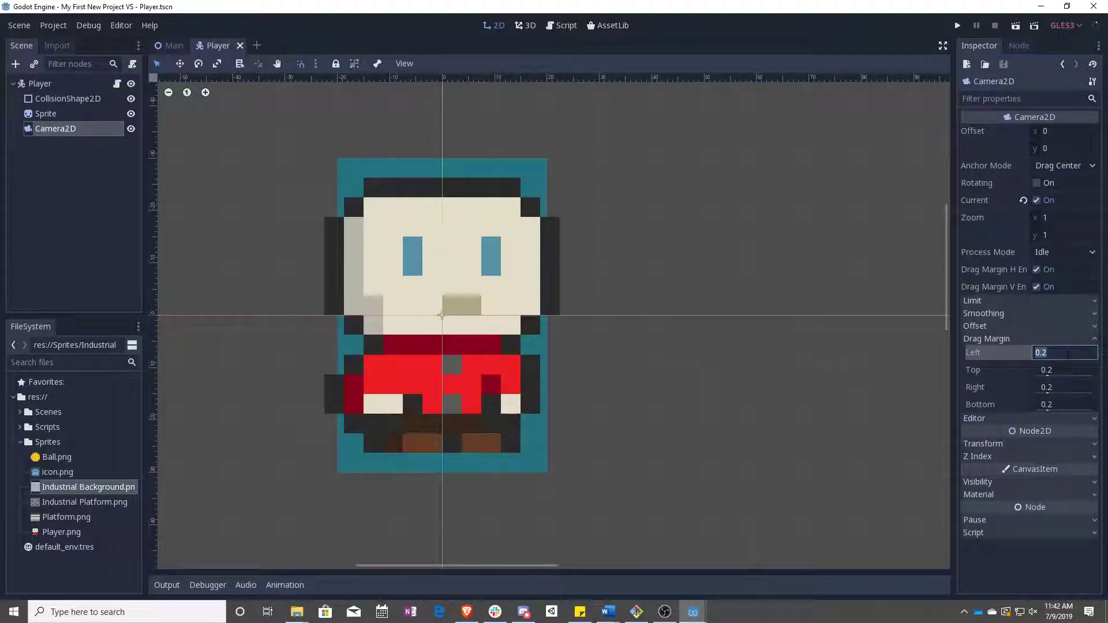
{"action": "key", "text": "Tab"}
{"action": "type", "text": "."}
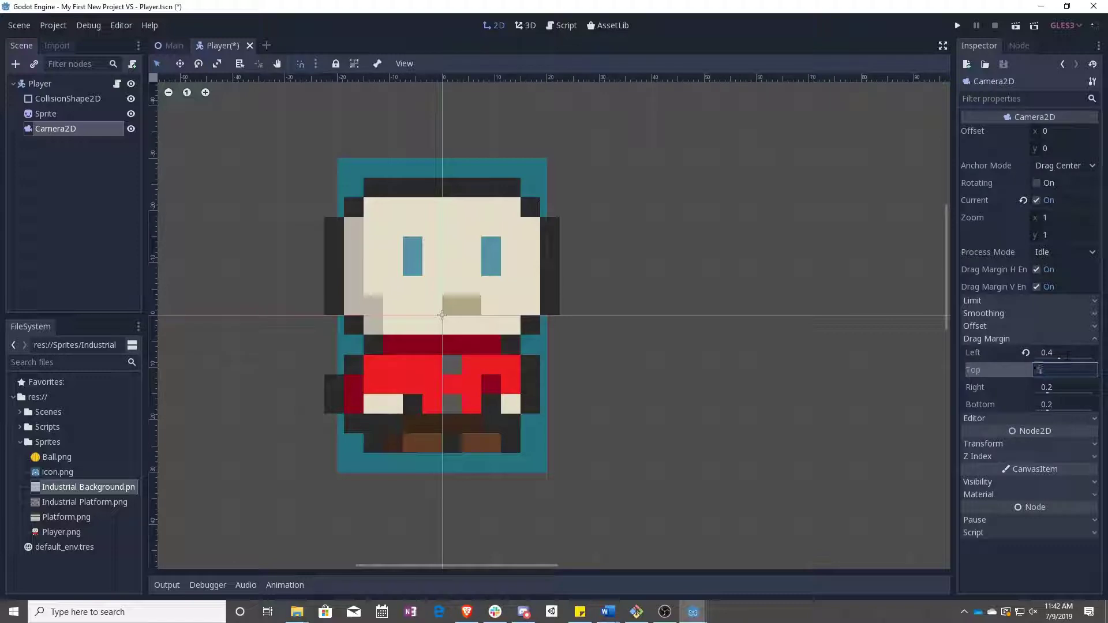
{"action": "type", "text": "5"}
{"action": "key", "text": "Tab"}
{"action": "type", "text": ".4"}
{"action": "key", "text": "Tab"}
{"action": "type", "text": "."}
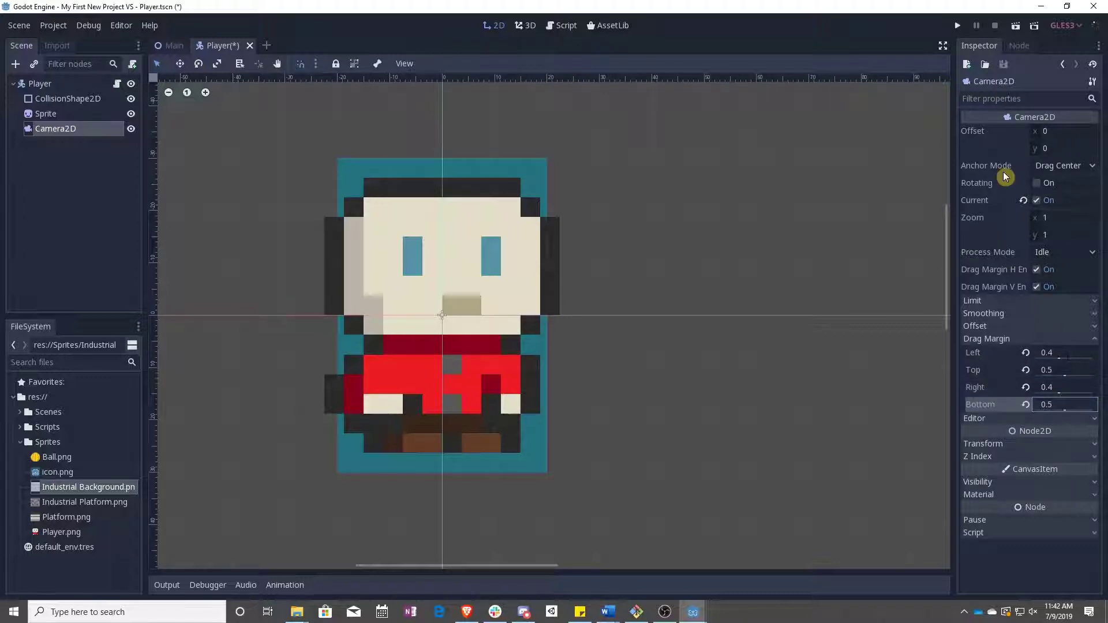
Run the project, test the wider drag margins by moving and jumping the player in both directions, and close the game.
{"action": "left_click", "coordinate": [957, 26]}
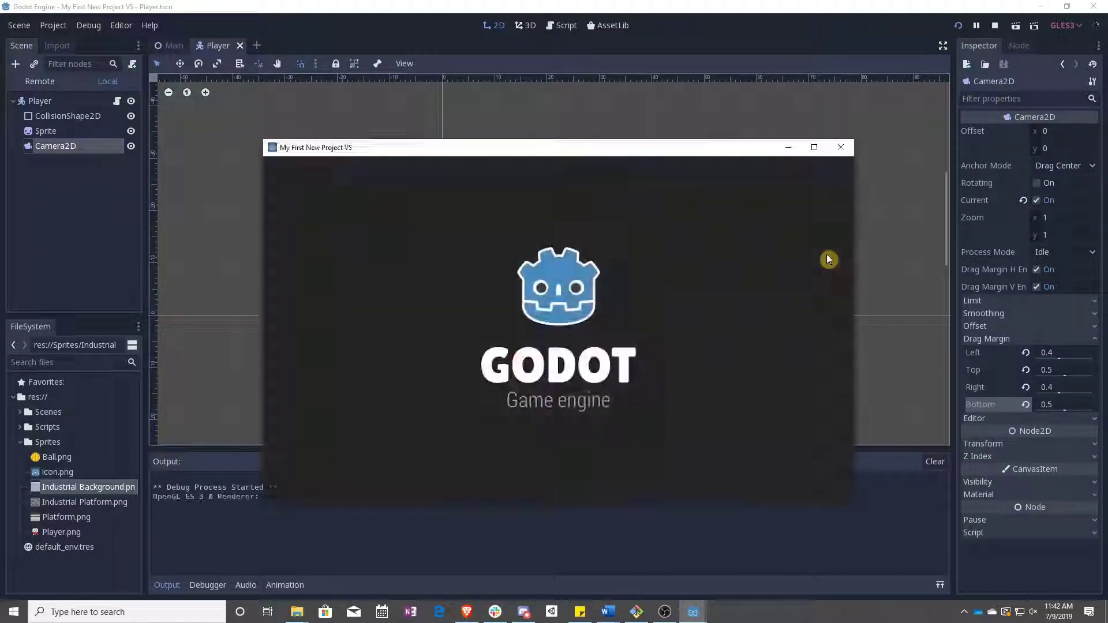
{"action": "key", "text": "Right"}
{"action": "key", "text": "Left"}
{"action": "key", "text": "Up"}
{"action": "key", "text": "Right"}
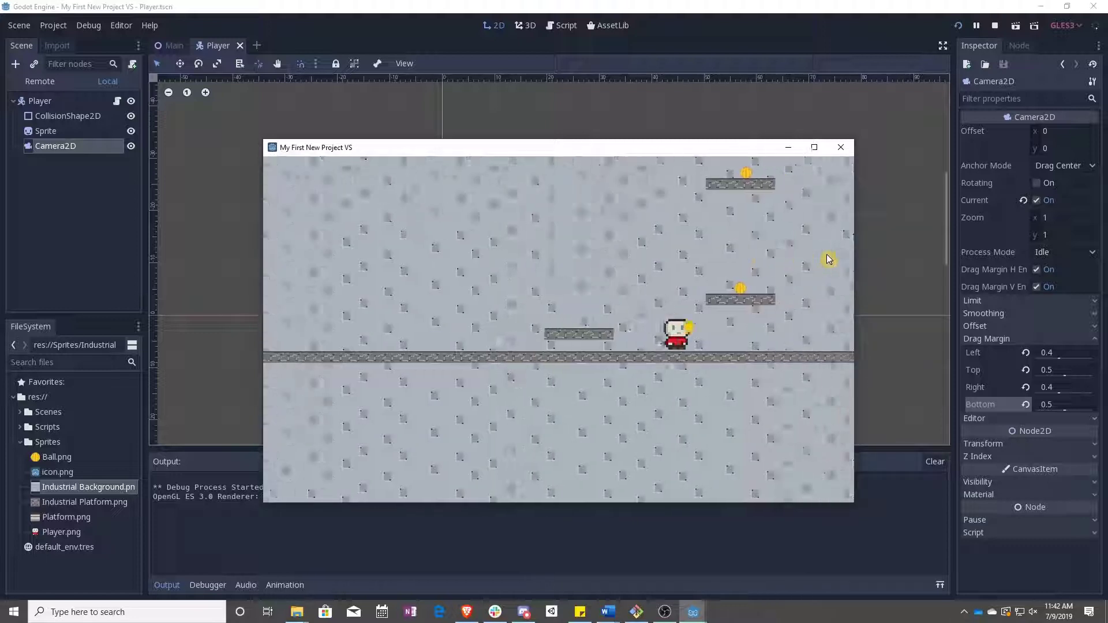
{"action": "key", "text": "Left"}
{"action": "key", "text": "Up"}
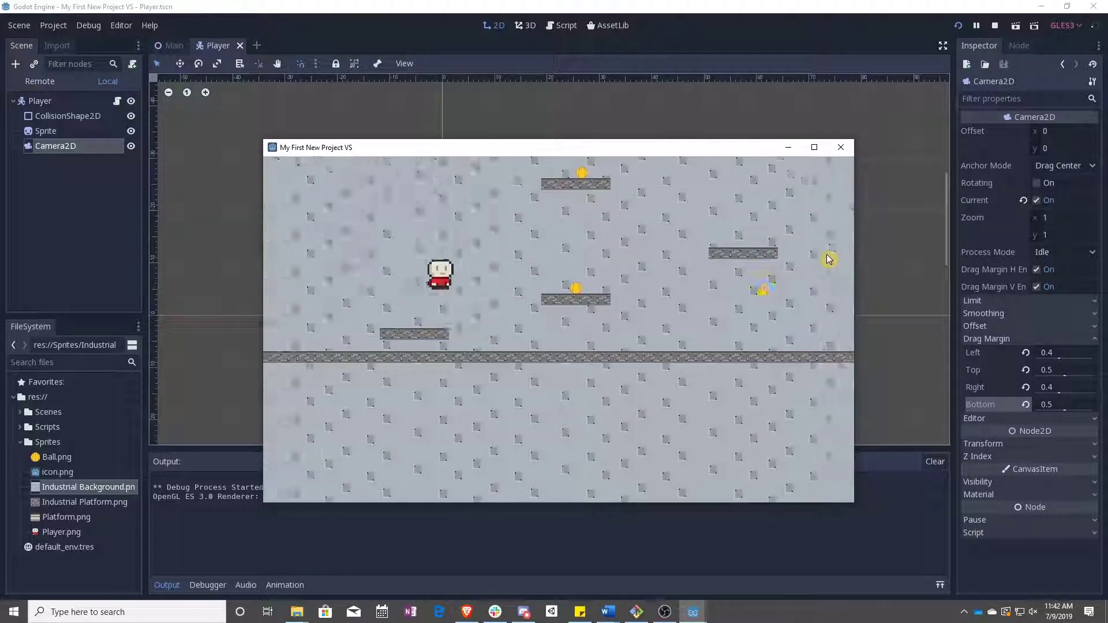
{"action": "key", "text": "Right"}
{"action": "key", "text": "Up"}
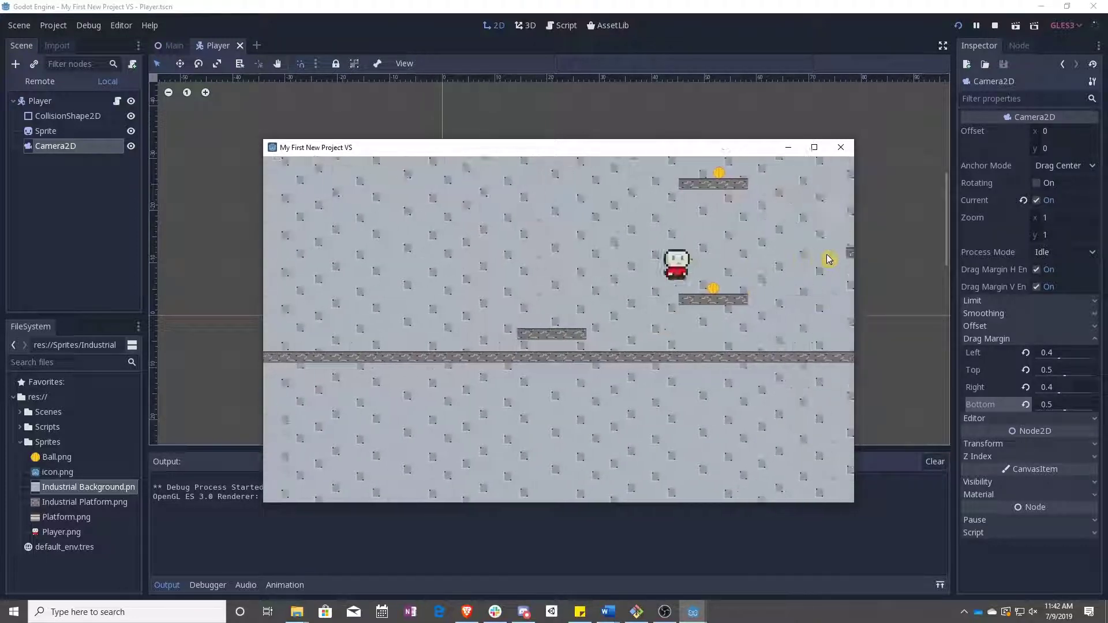
{"action": "key", "text": "Up"}
{"action": "key", "text": "Left"}
{"action": "key", "text": "Up"}
{"action": "key", "text": "Up"}
{"action": "key", "text": "Up"}
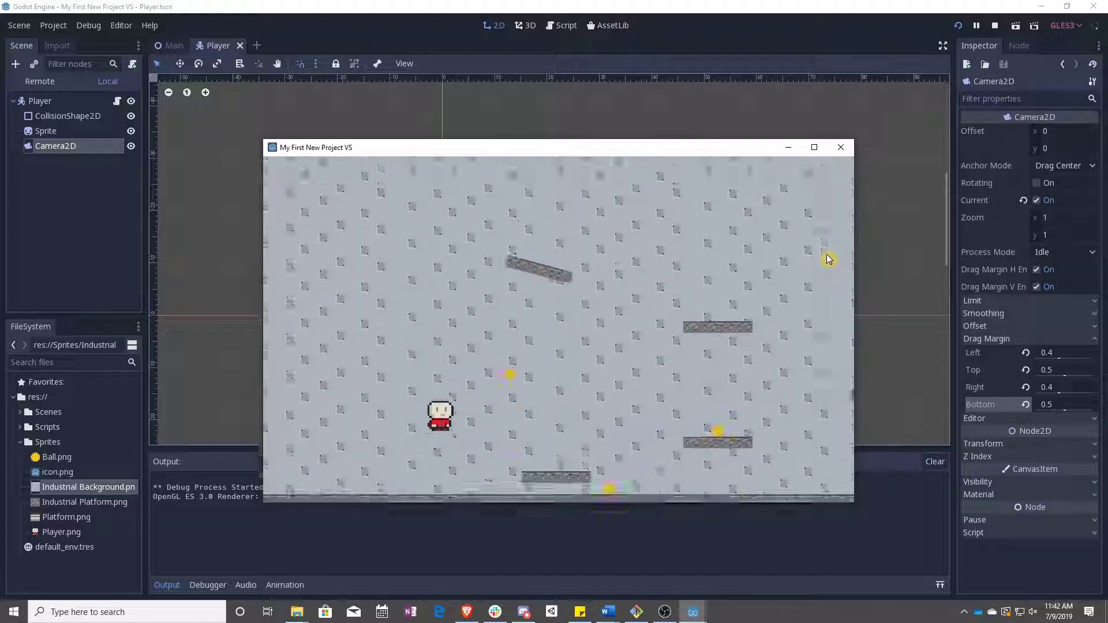
{"action": "left_click", "coordinate": [840, 148]}
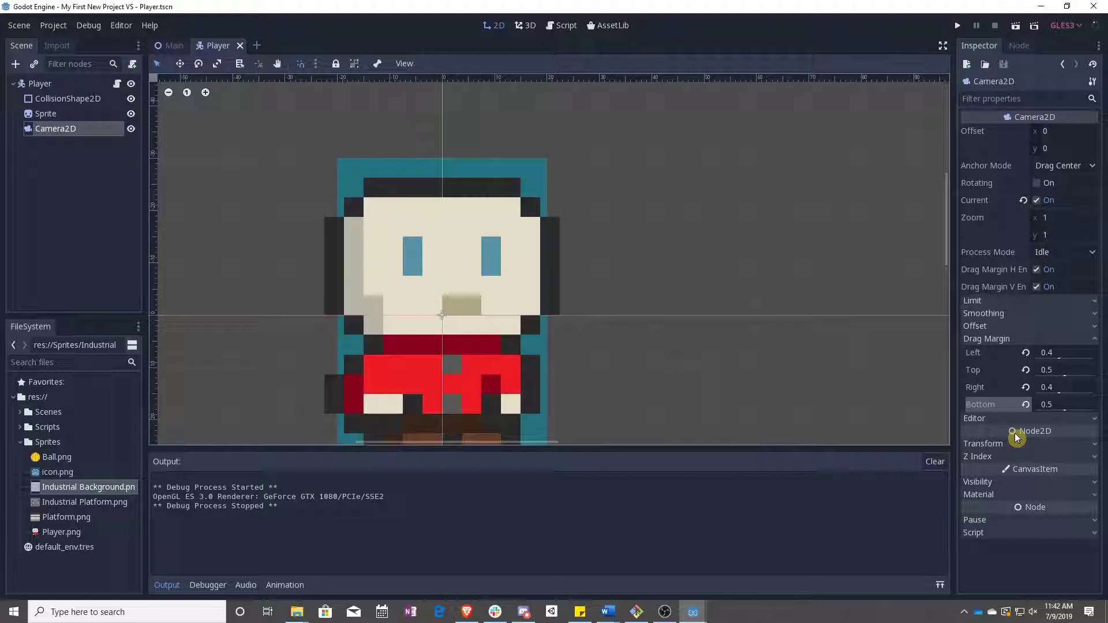
Enable Smoothing on the Player's Camera2D node.
{"action": "left_click", "coordinate": [996, 315]}
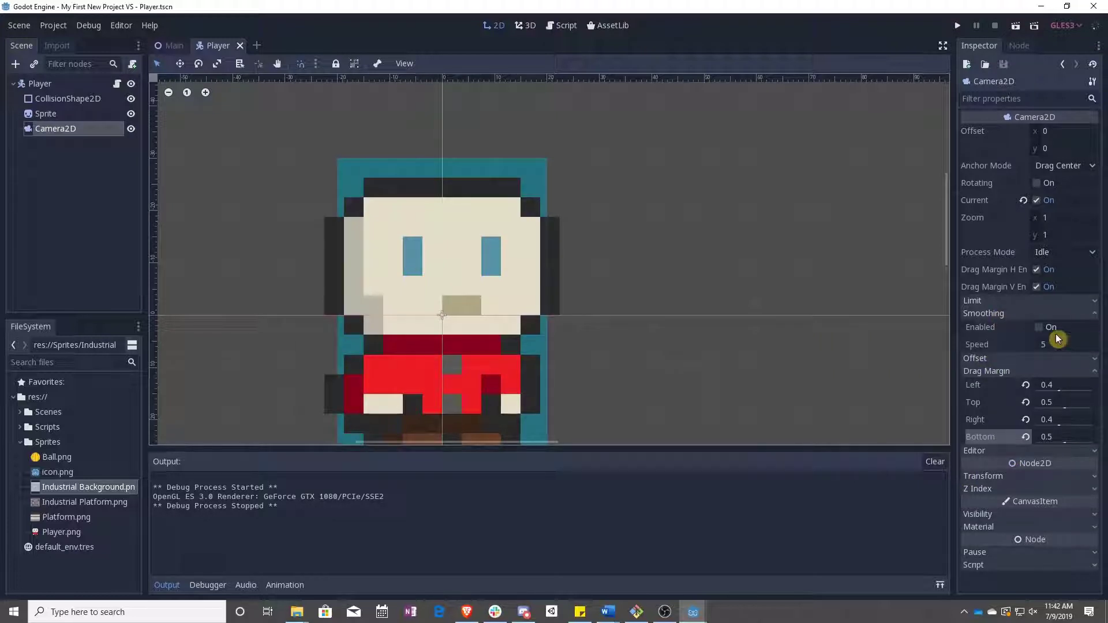
{"action": "left_click", "coordinate": [1039, 327]}
Run the project, move and jump the player to check the smoothed camera motion, and close the game.
{"action": "left_click", "coordinate": [957, 26]}
{"action": "key", "text": "Right"}
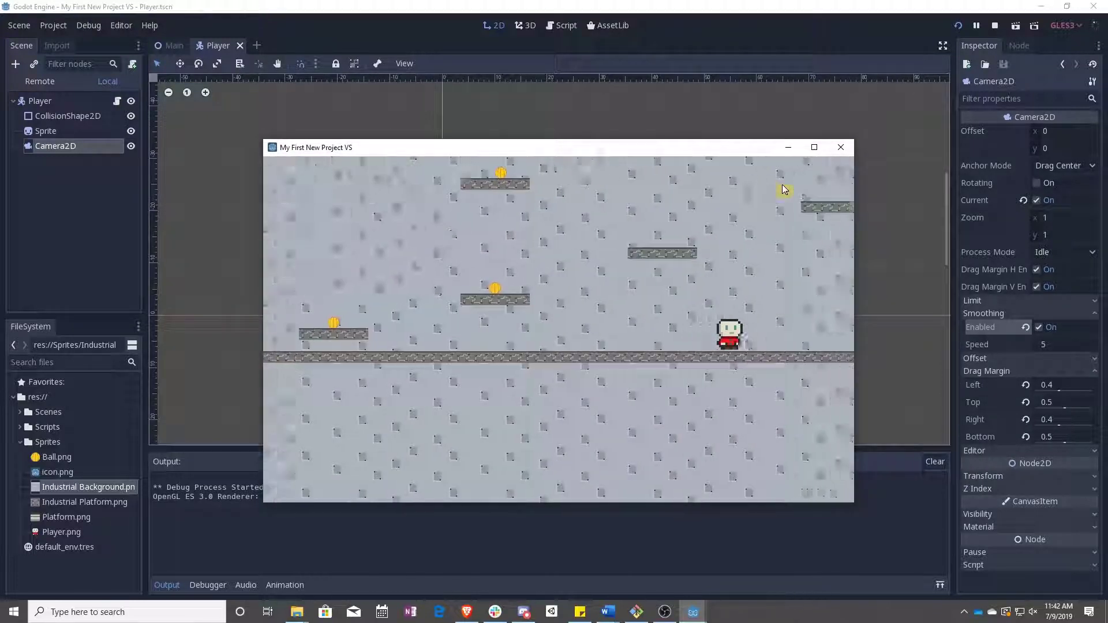
{"action": "key", "text": "Left"}
{"action": "key", "text": "Up"}
{"action": "key", "text": "Up"}
{"action": "key", "text": "Right"}
{"action": "key", "text": "Up"}
{"action": "key", "text": "Up"}
{"action": "key", "text": "Up"}
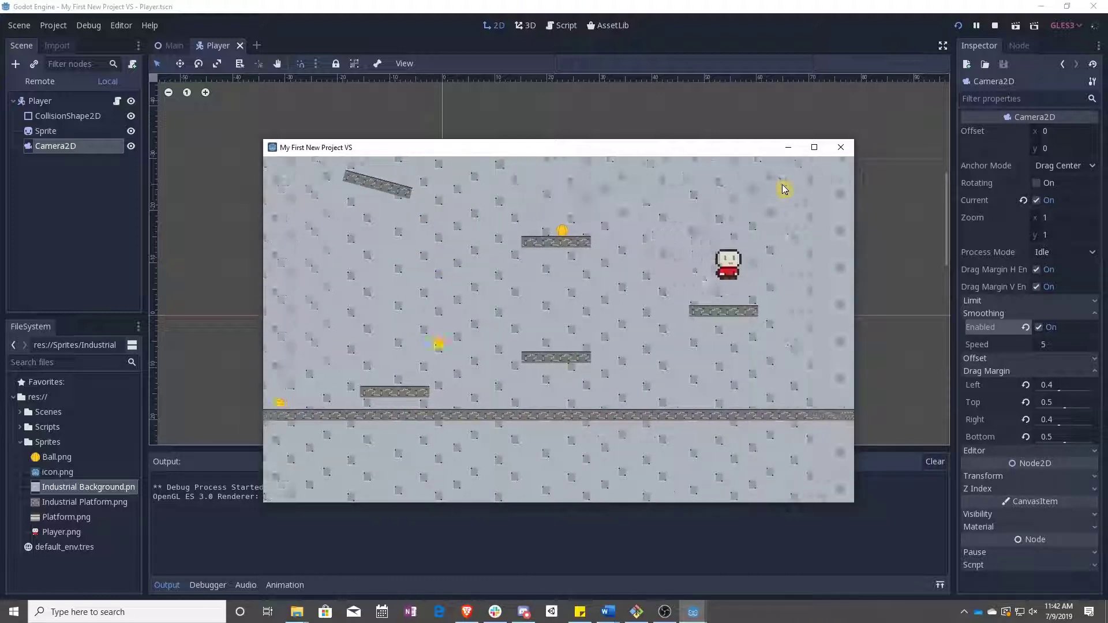
{"action": "left_click", "coordinate": [841, 147]}
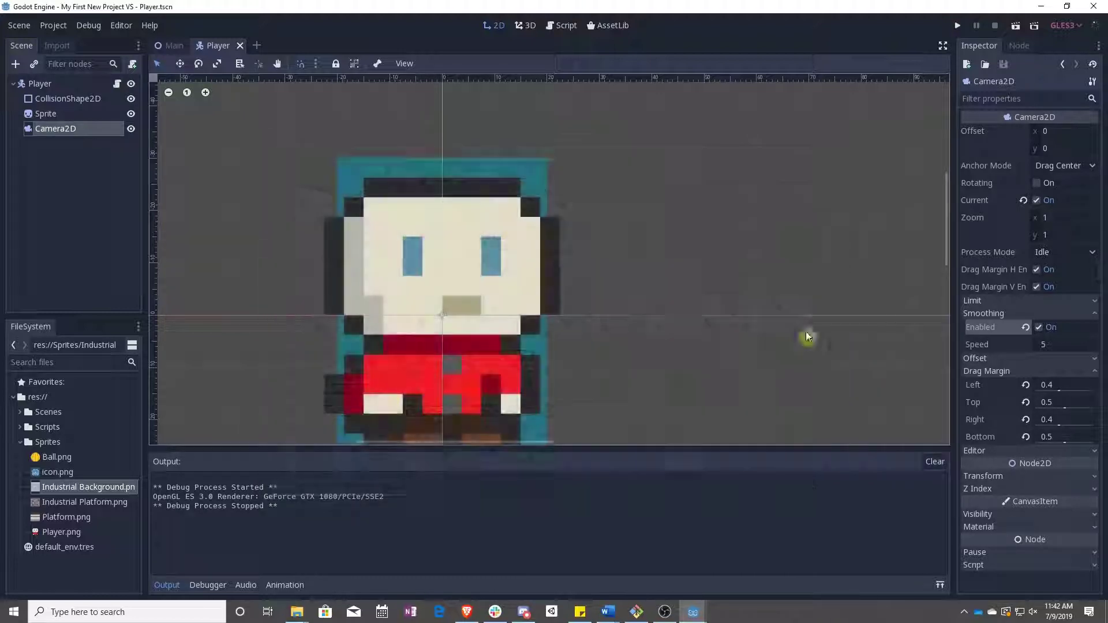
Set the Camera2D's smoothing speed to 20.
{"action": "left_click", "coordinate": [1053, 345]}
{"action": "type", "text": "20"}
{"action": "key", "text": "Return"}
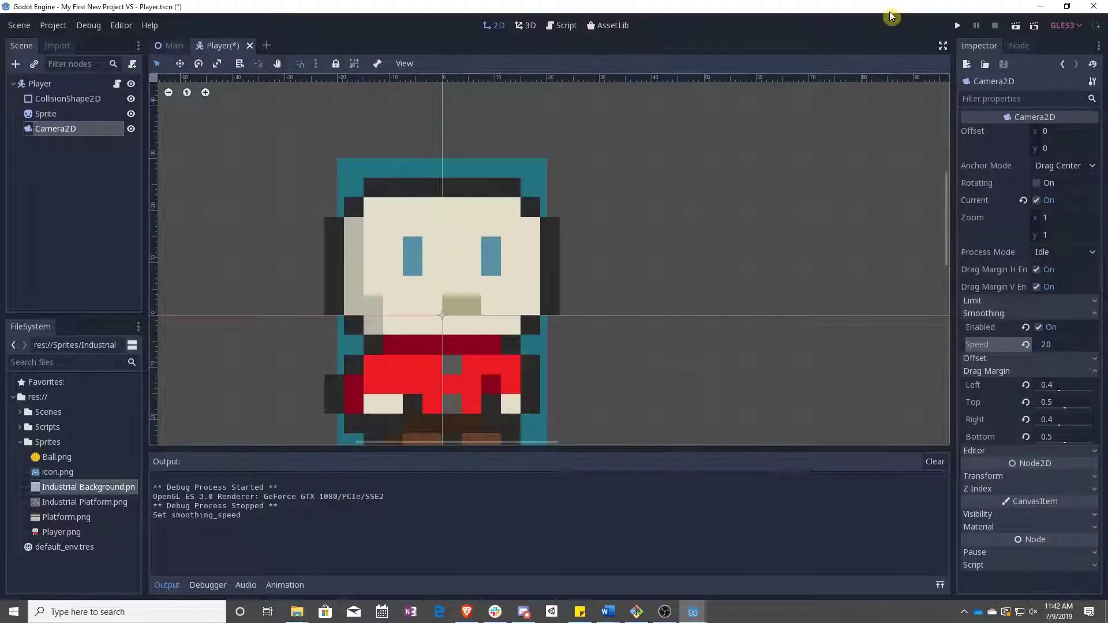
Run the project, test the camera at smoothing speed 20 by moving and jumping the player, and close the game.
{"action": "left_click", "coordinate": [958, 26]}
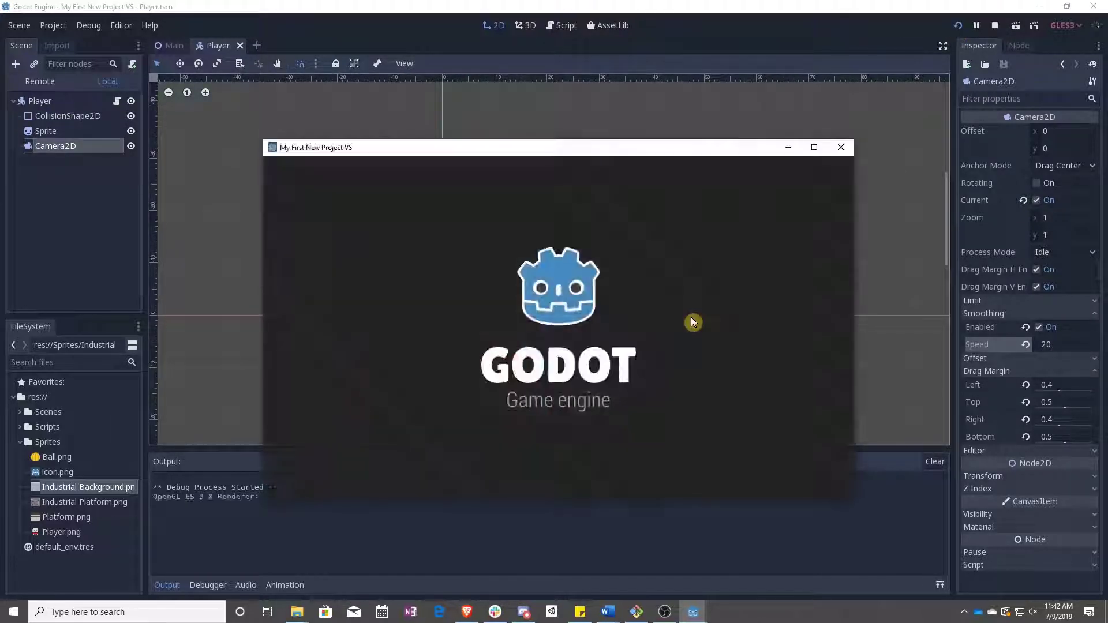
{"action": "key", "text": "Right"}
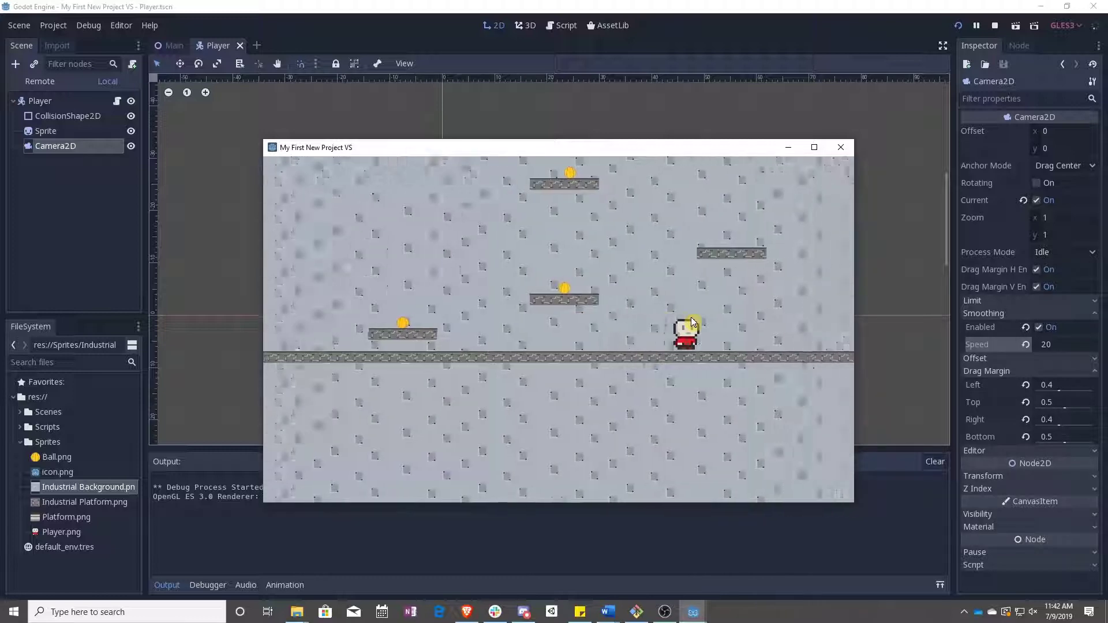
{"action": "key", "text": "Left"}
{"action": "key", "text": "Up"}
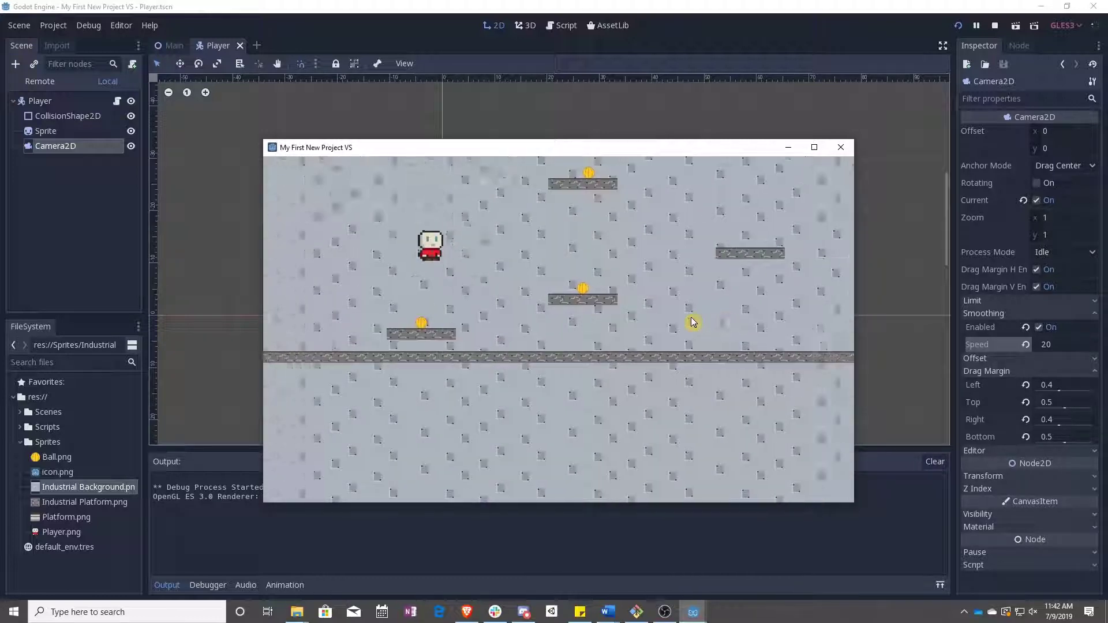
{"action": "key", "text": "Right"}
{"action": "key", "text": "Up"}
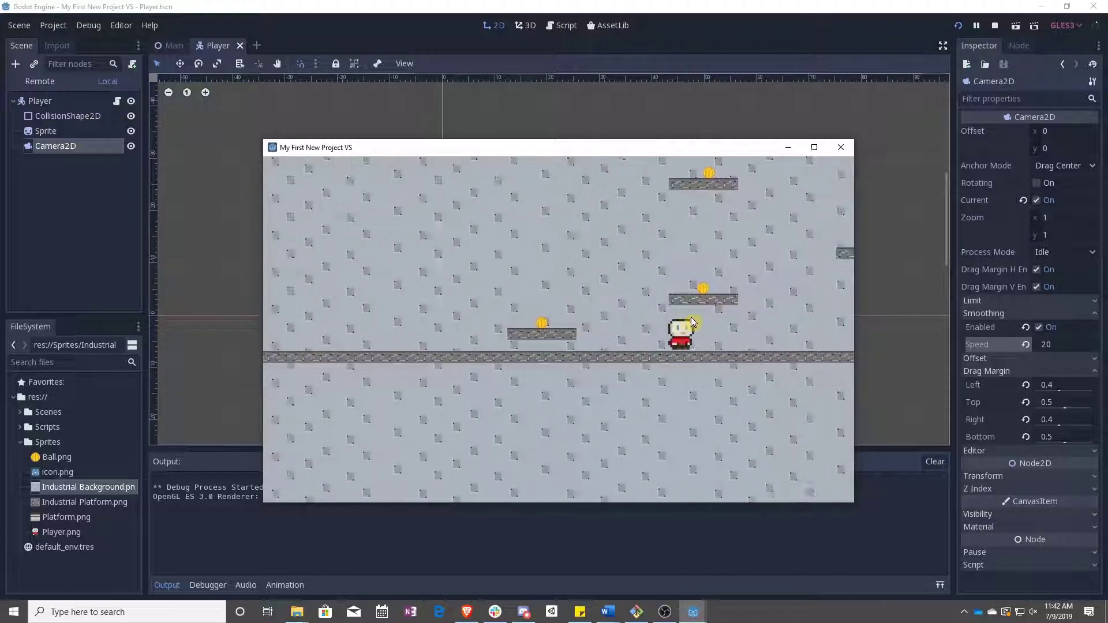
{"action": "left_click", "coordinate": [840, 148]}
Set the Camera2D's smoothing speed to 1.
{"action": "left_click", "coordinate": [1062, 345]}
{"action": "type", "text": "1"}
{"action": "key", "text": "Return"}
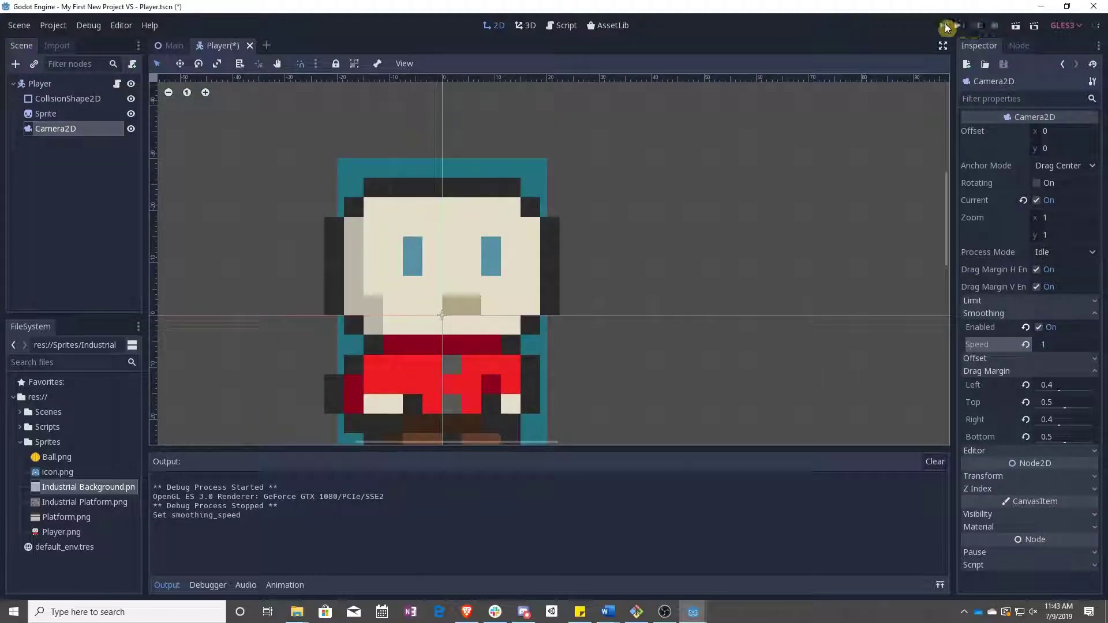
Run the project, move the player right to check the camera at smoothing speed 1, and close the game.
{"action": "left_click", "coordinate": [959, 29]}
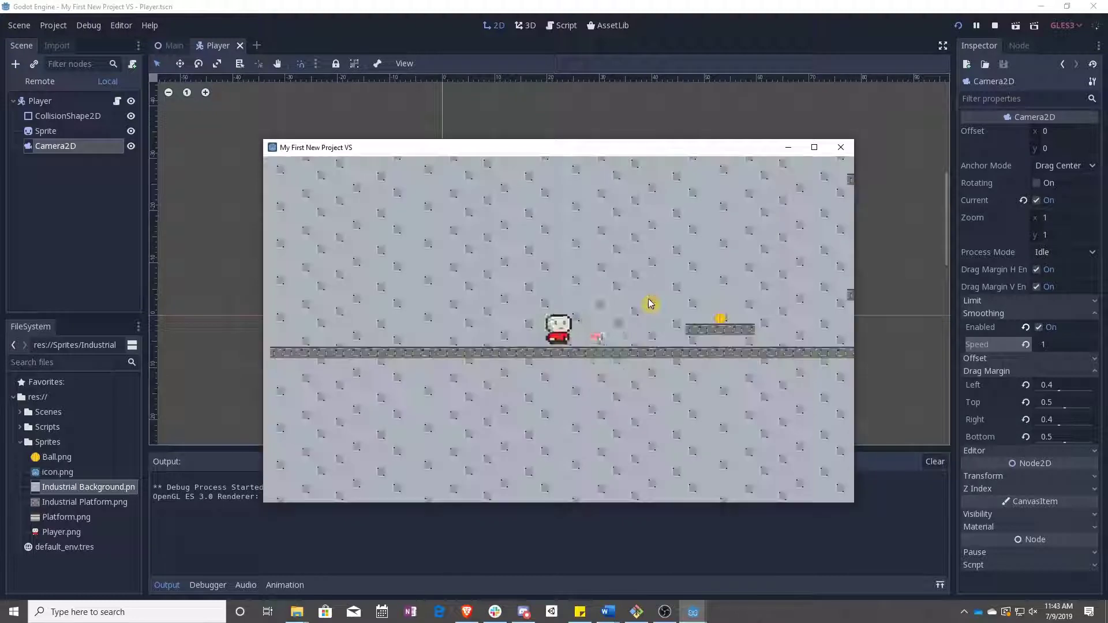
{"action": "key", "text": "Right"}
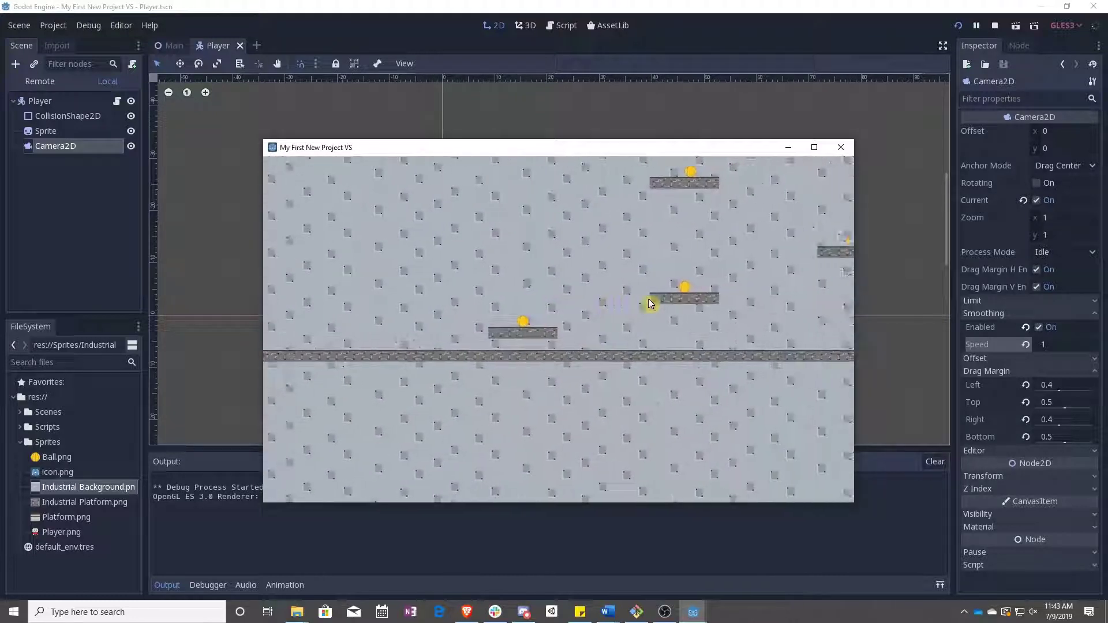
{"action": "left_click", "coordinate": [841, 147]}
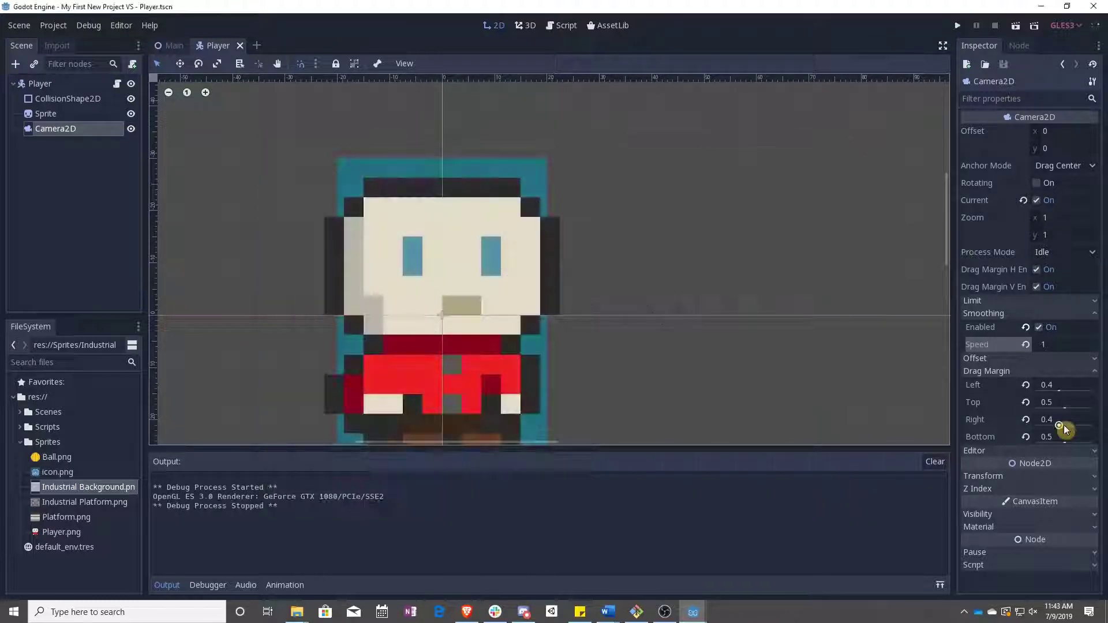
Set the Camera2D's left, top, right and bottom drag margins to 0.1.
{"action": "left_click", "coordinate": [1067, 388]}
{"action": "type", "text": ".1"}
{"action": "key", "text": "Tab"}
{"action": "type", "text": ".1"}
{"action": "key", "text": "Tab"}
{"action": "type", "text": ".1"}
{"action": "key", "text": "Tab"}
{"action": "type", "text": ".1"}
{"action": "key", "text": "Return"}
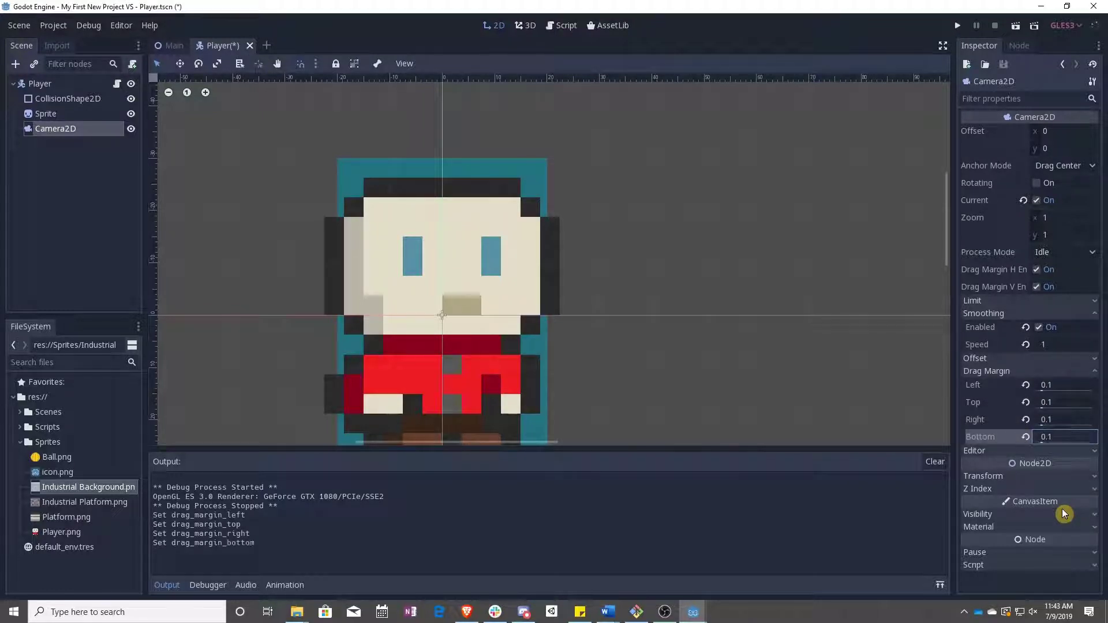
Run the project, move and jump the player in both directions to test the camera with 0.1 drag margins, and close the game.
{"action": "left_click", "coordinate": [957, 29]}
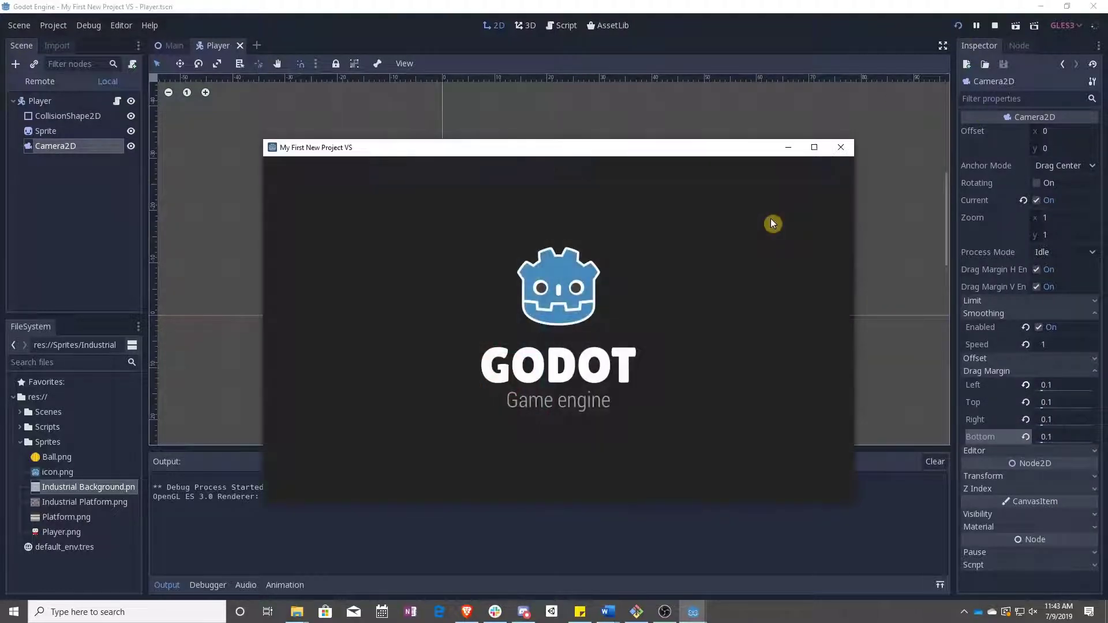
{"action": "key", "text": "Right"}
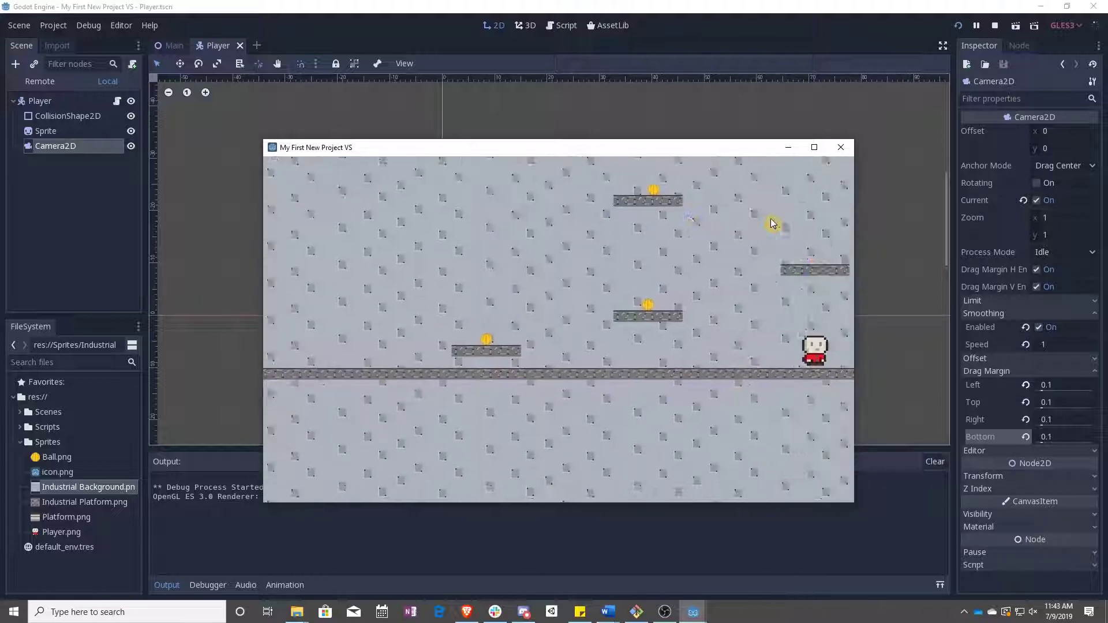
{"action": "key", "text": "Left"}
{"action": "key", "text": "Up"}
{"action": "key", "text": "Right"}
{"action": "key", "text": "Up"}
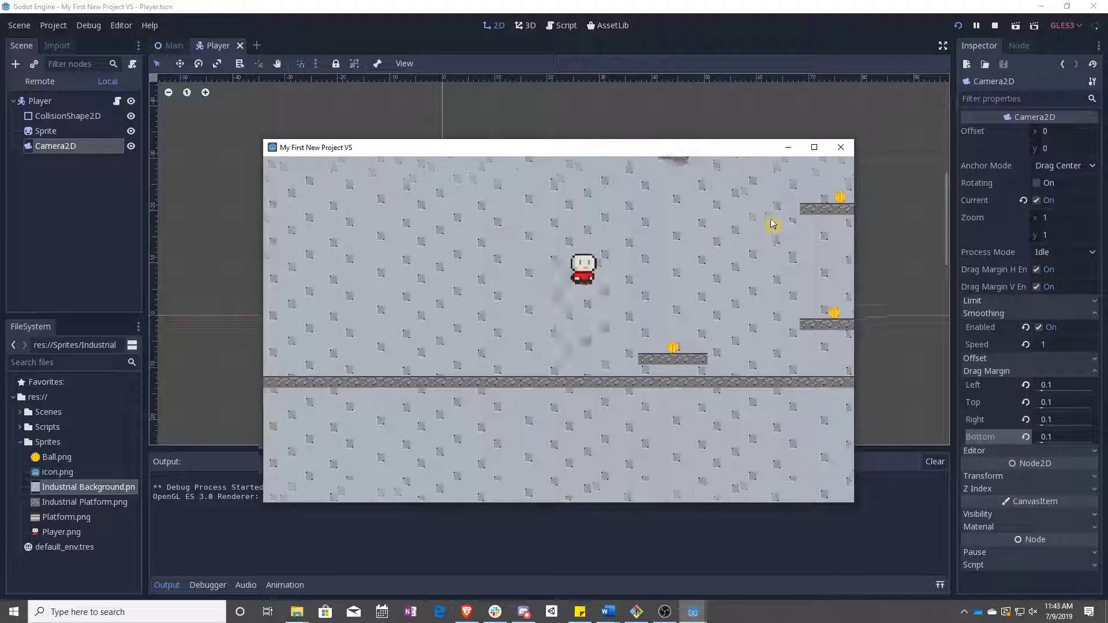
{"action": "key", "text": "Up"}
{"action": "key", "text": "Left"}
{"action": "key", "text": "Up"}
{"action": "left_click", "coordinate": [841, 147]}
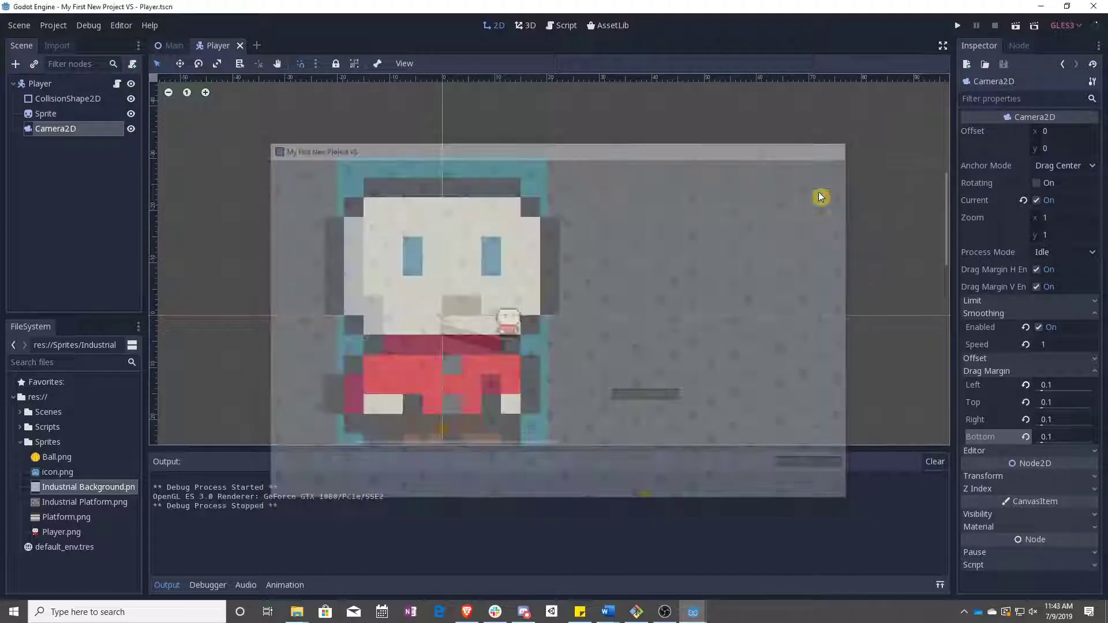
Set the Camera2D's smoothing speed to 5 and disable smoothing.
{"action": "left_click", "coordinate": [1059, 347]}
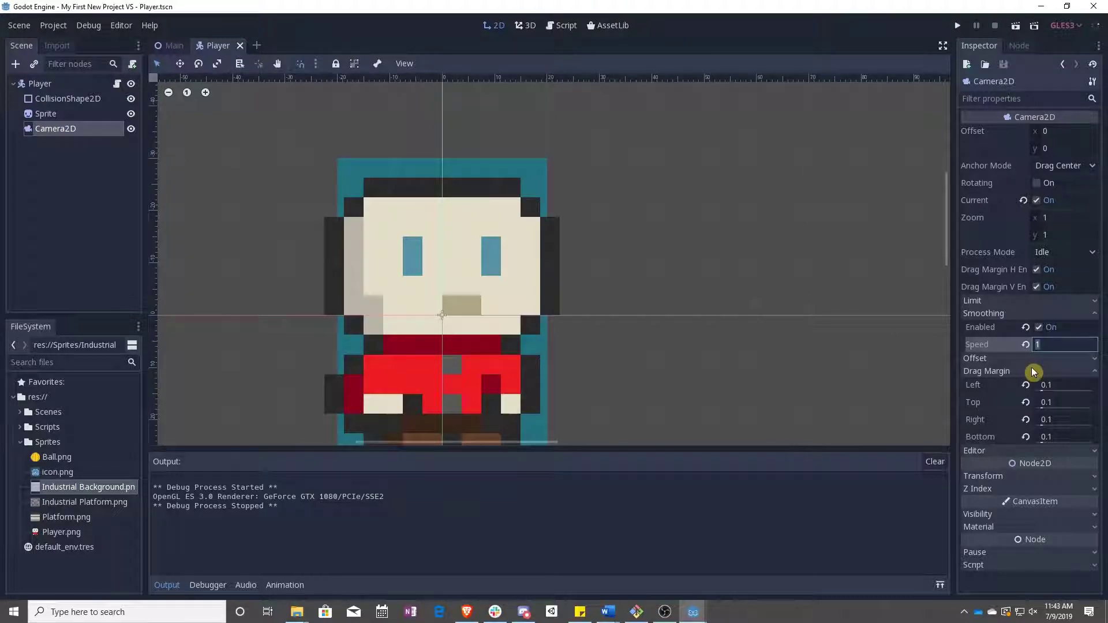
{"action": "type", "text": "5"}
{"action": "left_click", "coordinate": [1025, 328]}
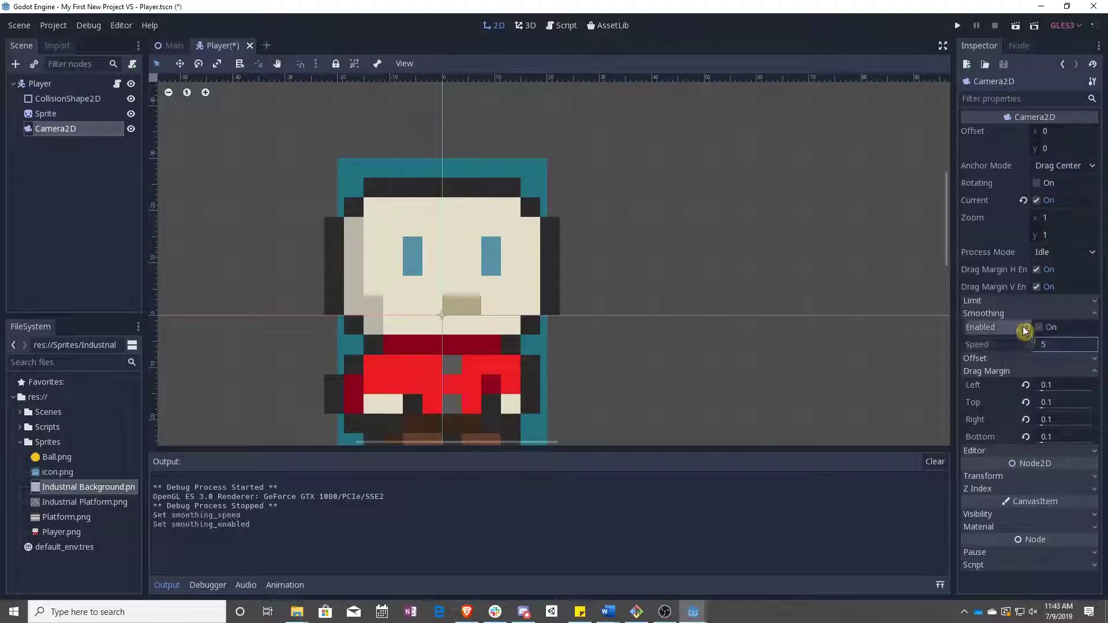
Set the Camera2D's left and right drag margins to 0.3 and its top and bottom drag margins to 0.4.
{"action": "left_click", "coordinate": [1061, 386]}
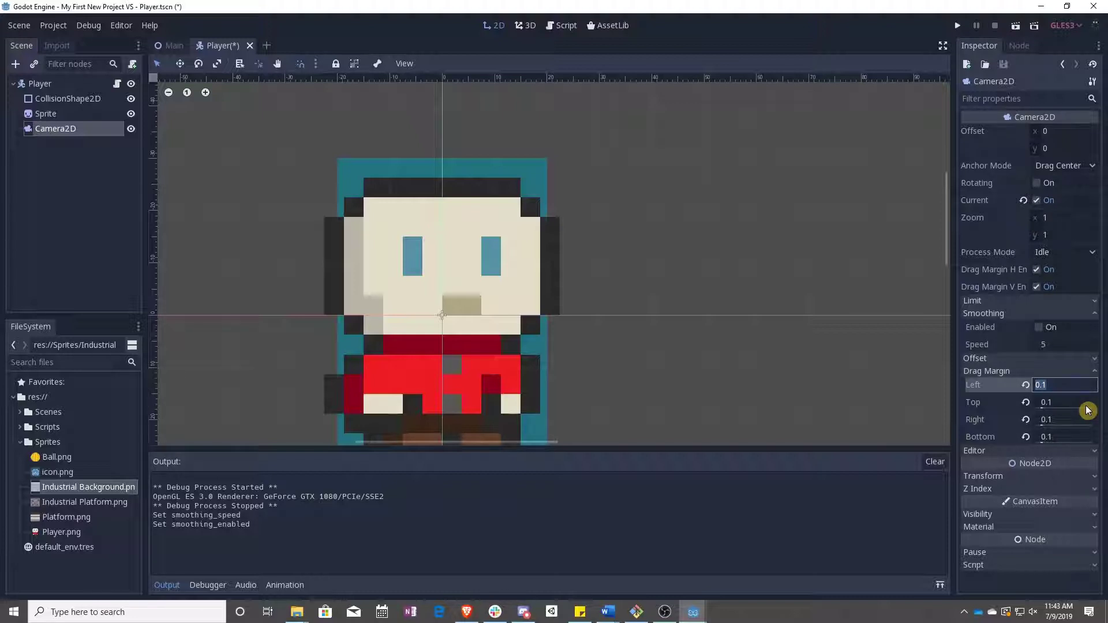
{"action": "key", "text": "Tab"}
{"action": "type", "text": ".4"}
{"action": "key", "text": "Tab"}
{"action": "type", "text": "3"}
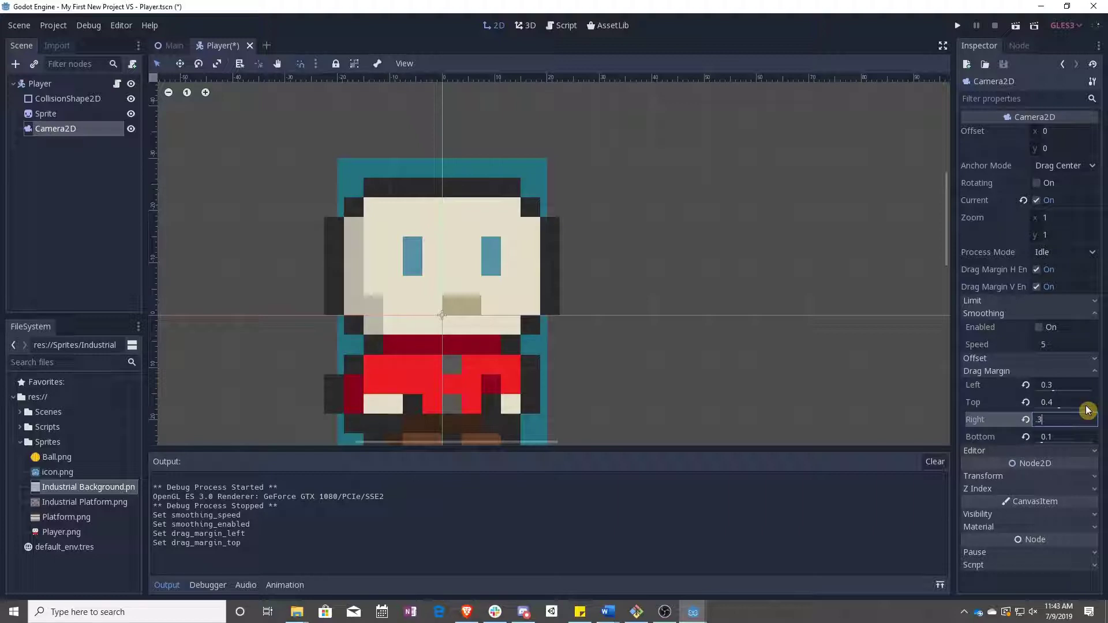
{"action": "key", "text": "Tab"}
{"action": "type", "text": ".4"}
Run the project, move and jump the player across the platforms to test the camera without smoothing, and close the game.
{"action": "key", "text": "F5"}
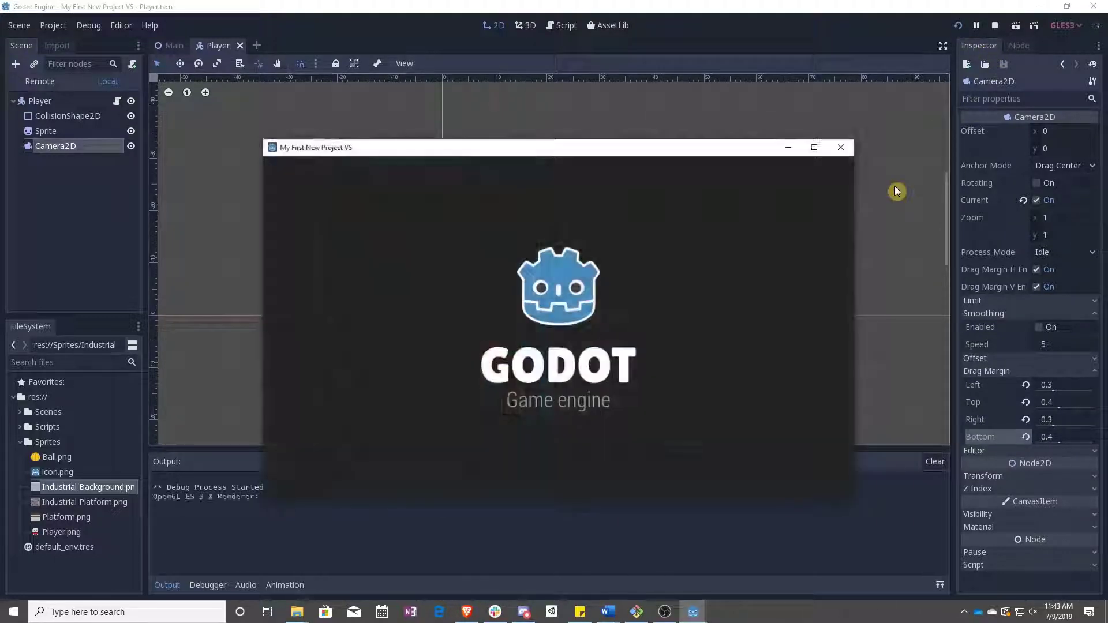
{"action": "key", "text": "Right"}
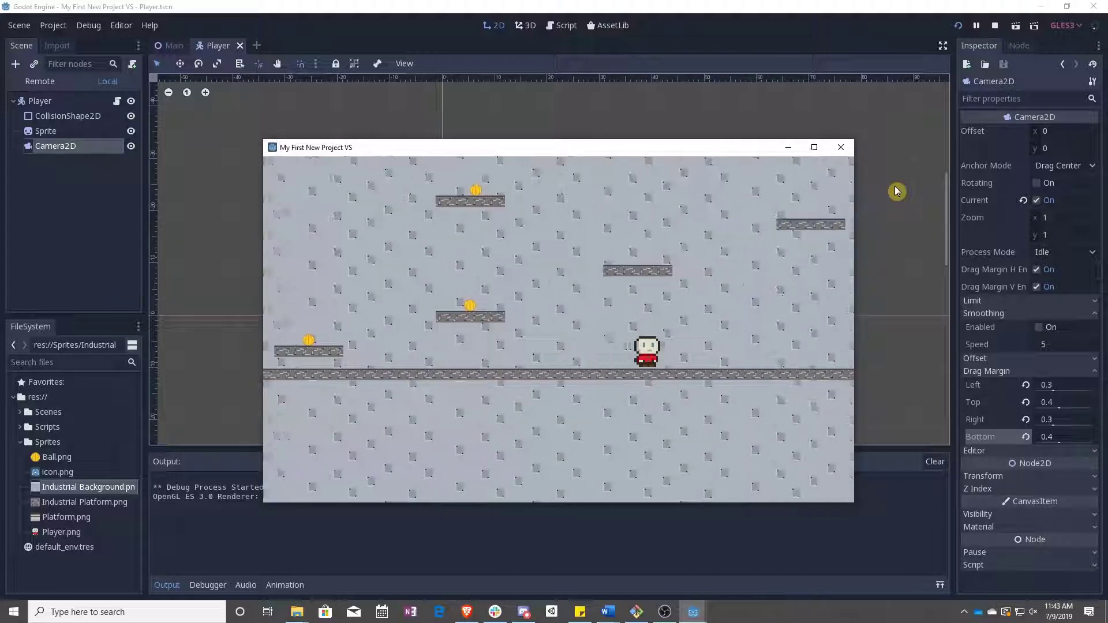
{"action": "key", "text": "Left"}
{"action": "key", "text": "Right"}
{"action": "key", "text": "Up"}
{"action": "key", "text": "Up"}
{"action": "key", "text": "Right"}
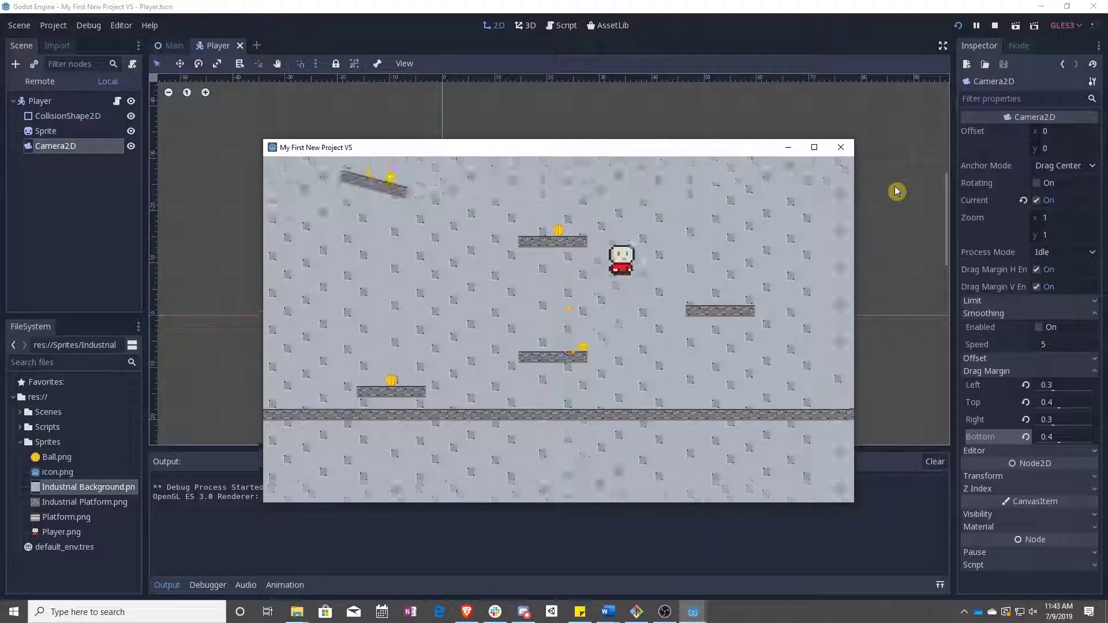
{"action": "key", "text": "Up"}
{"action": "key", "text": "Left"}
{"action": "key", "text": "Left"}
{"action": "key", "text": "Up"}
{"action": "key", "text": "Right"}
{"action": "key", "text": "Up"}
{"action": "key", "text": "Right"}
{"action": "key", "text": "Up"}
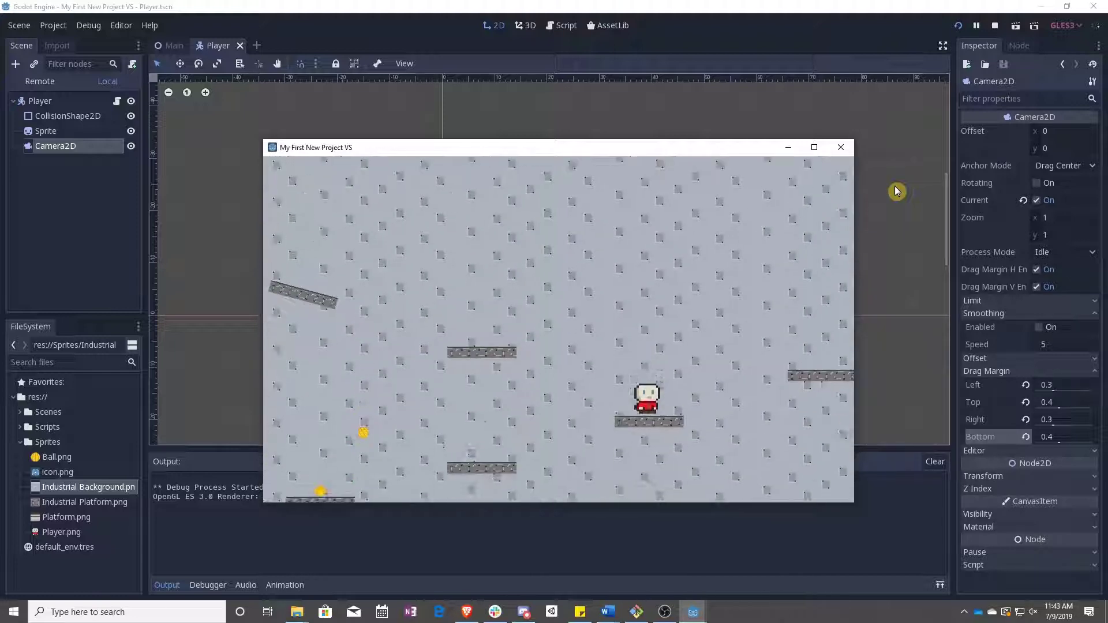
{"action": "key", "text": "Right"}
{"action": "key", "text": "Up"}
{"action": "key", "text": "Left"}
{"action": "key", "text": "Right"}
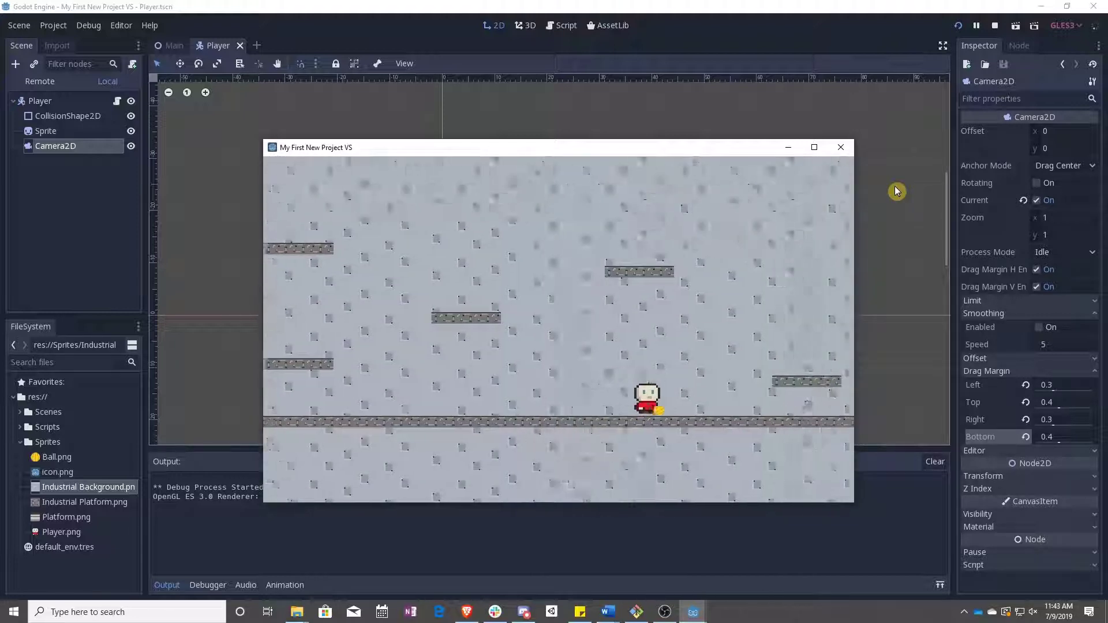
{"action": "key", "text": "Up"}
{"action": "left_click", "coordinate": [840, 148]}
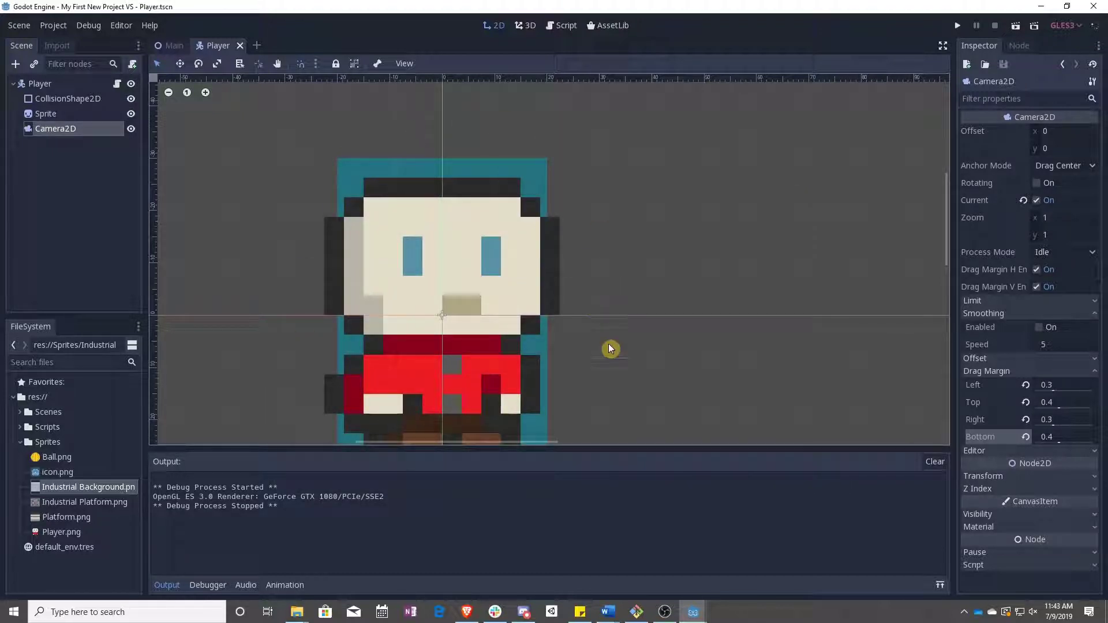
Open the Platform scene from a platform instance in the Main scene and hide its CollisionShape2D.
{"action": "scroll", "coordinate": [649, 285], "scroll_direction": "down", "scroll_amount": 2}
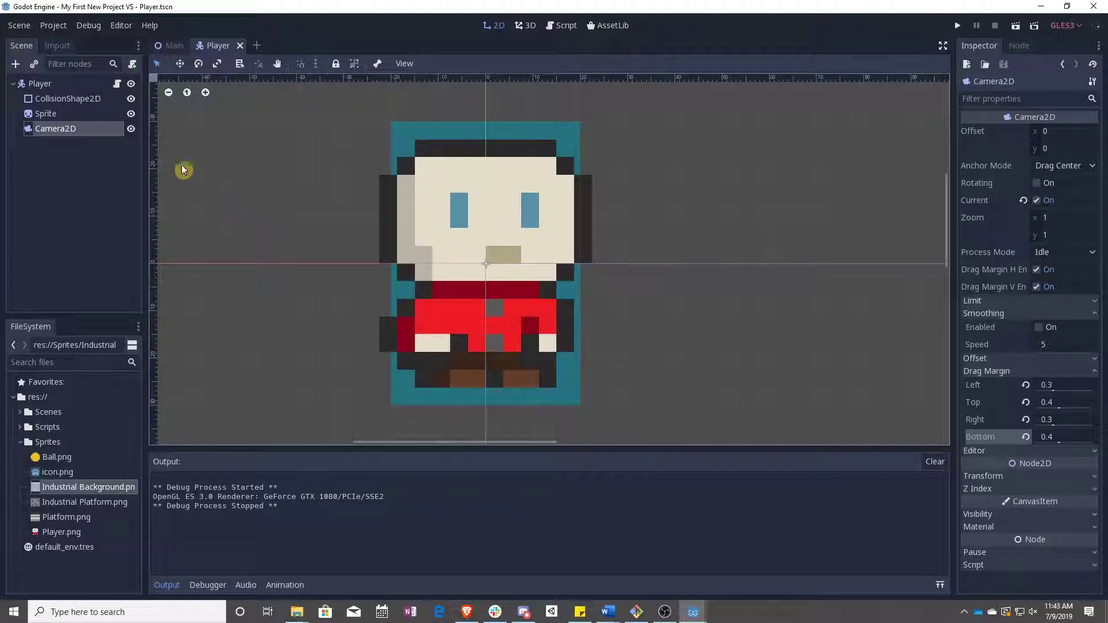
{"action": "left_click", "coordinate": [173, 46]}
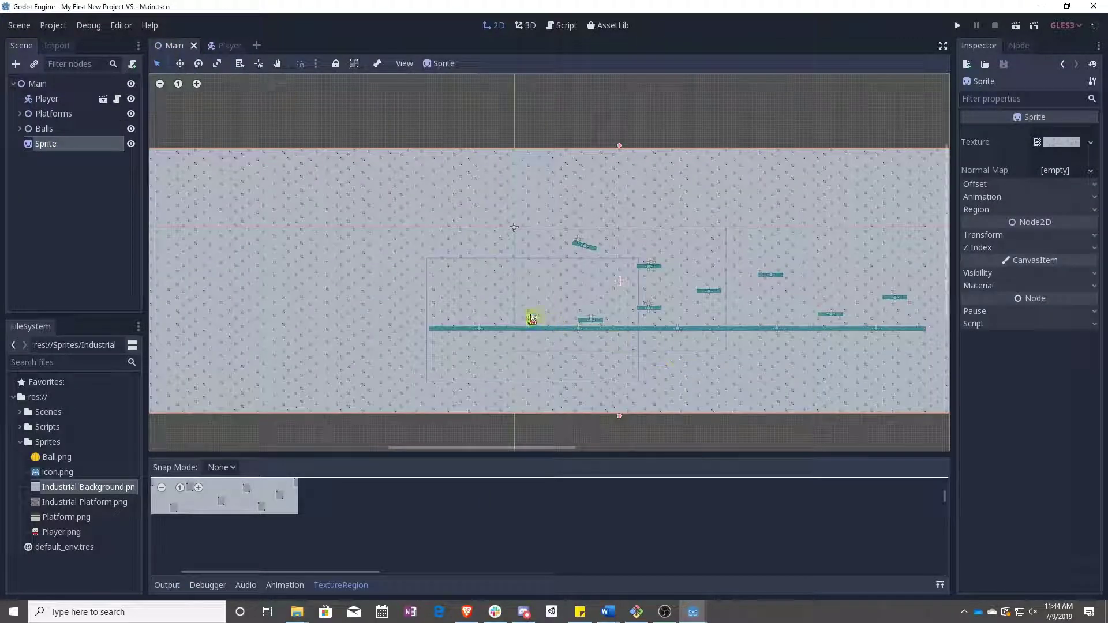
{"action": "left_click", "coordinate": [21, 114]}
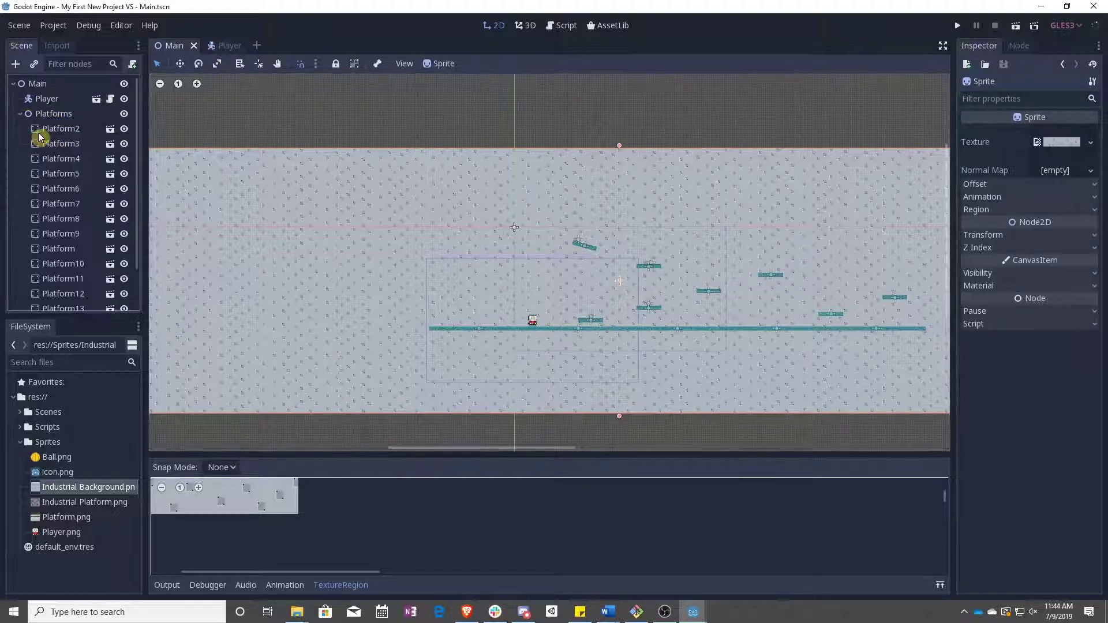
{"action": "left_click", "coordinate": [114, 143]}
{"action": "scroll", "coordinate": [508, 310], "scroll_direction": "up", "scroll_amount": 5}
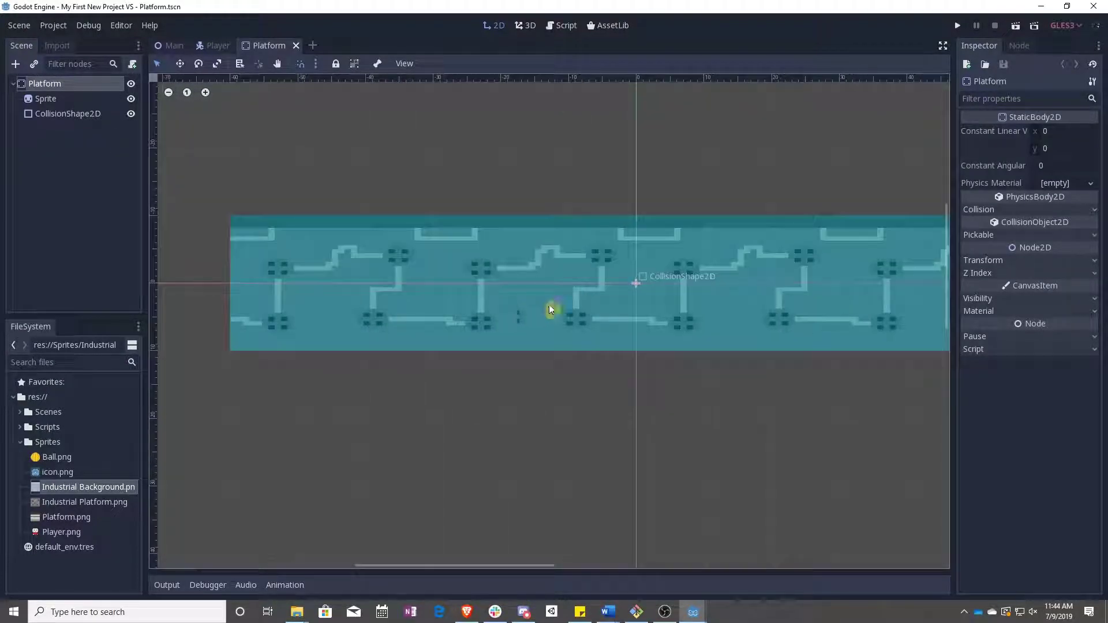
{"action": "left_click", "coordinate": [131, 114]}
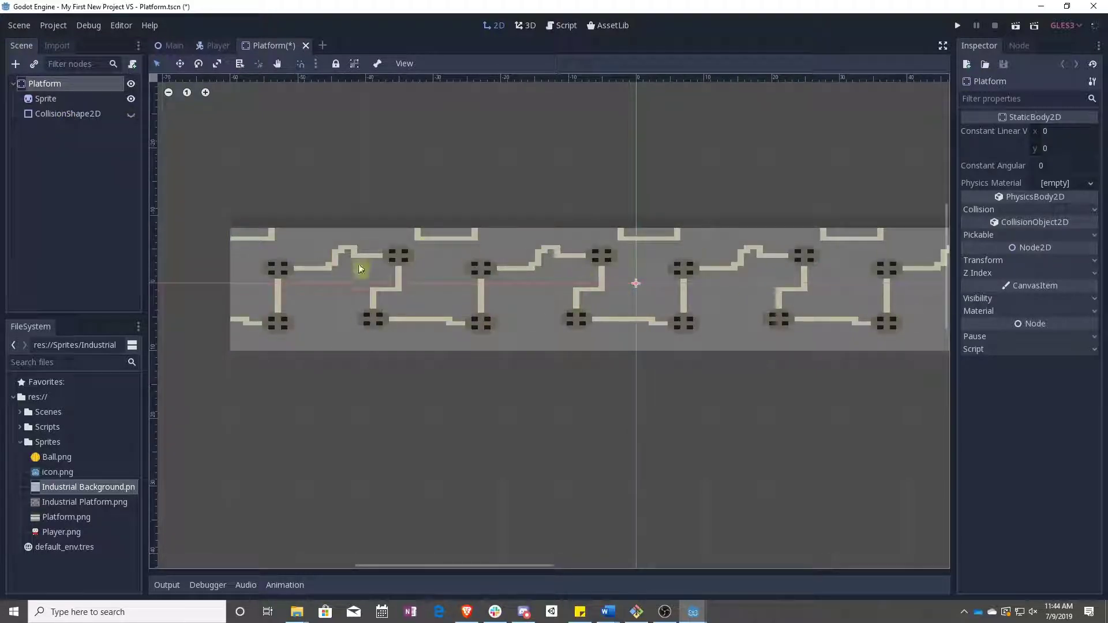